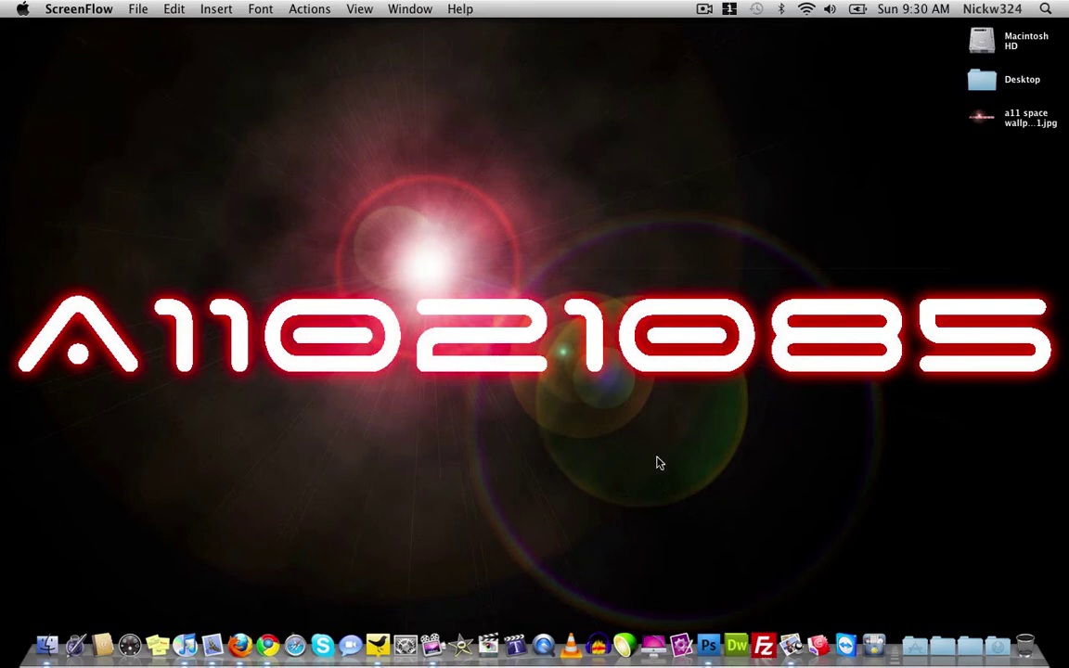
Create a new 1280×800 px document with a transparent background.
click(708, 646)
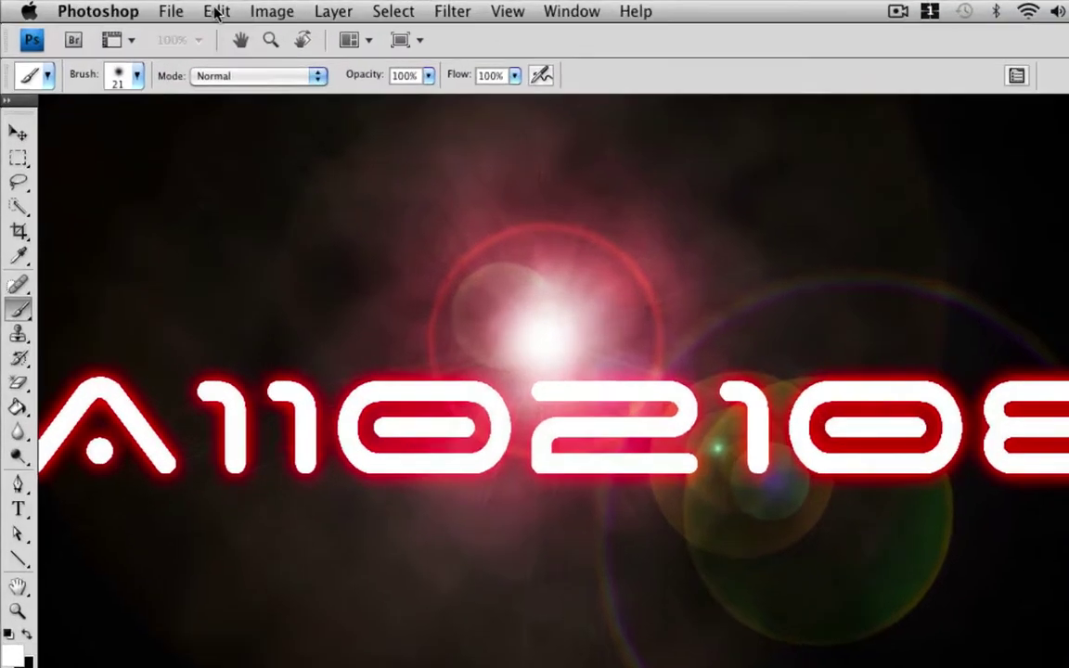
click(134, 8)
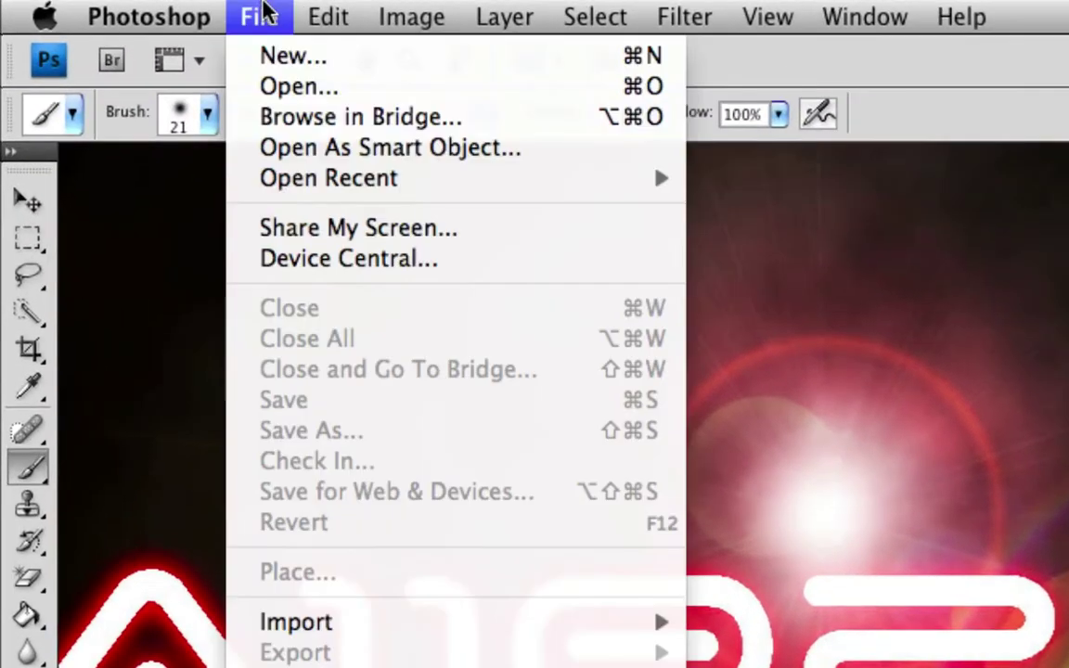
click(268, 57)
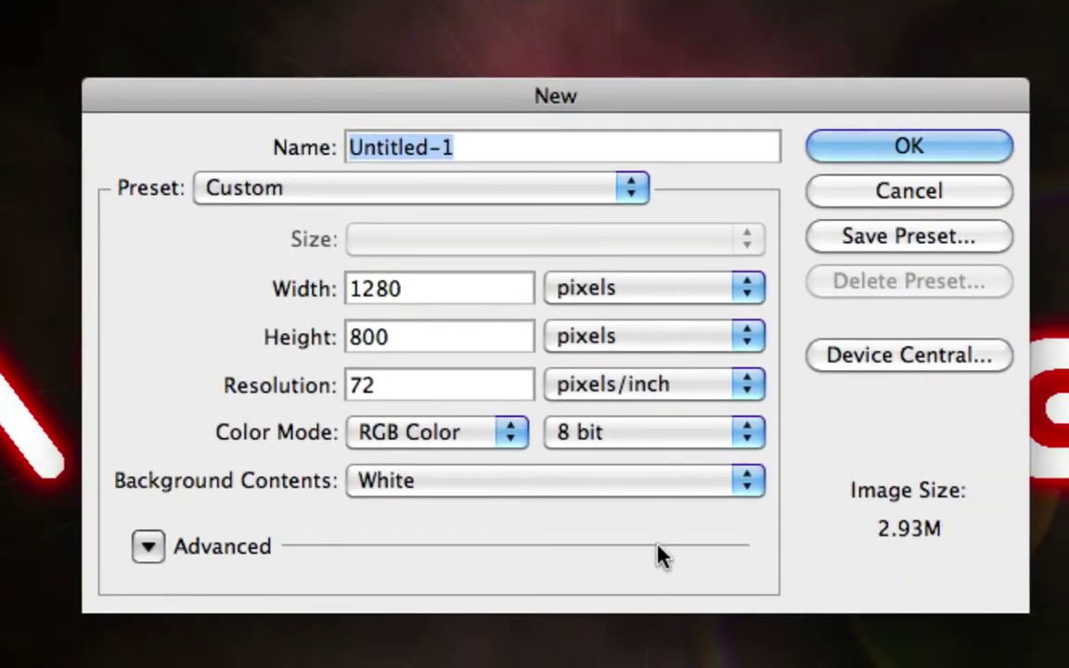
click(693, 482)
click(624, 538)
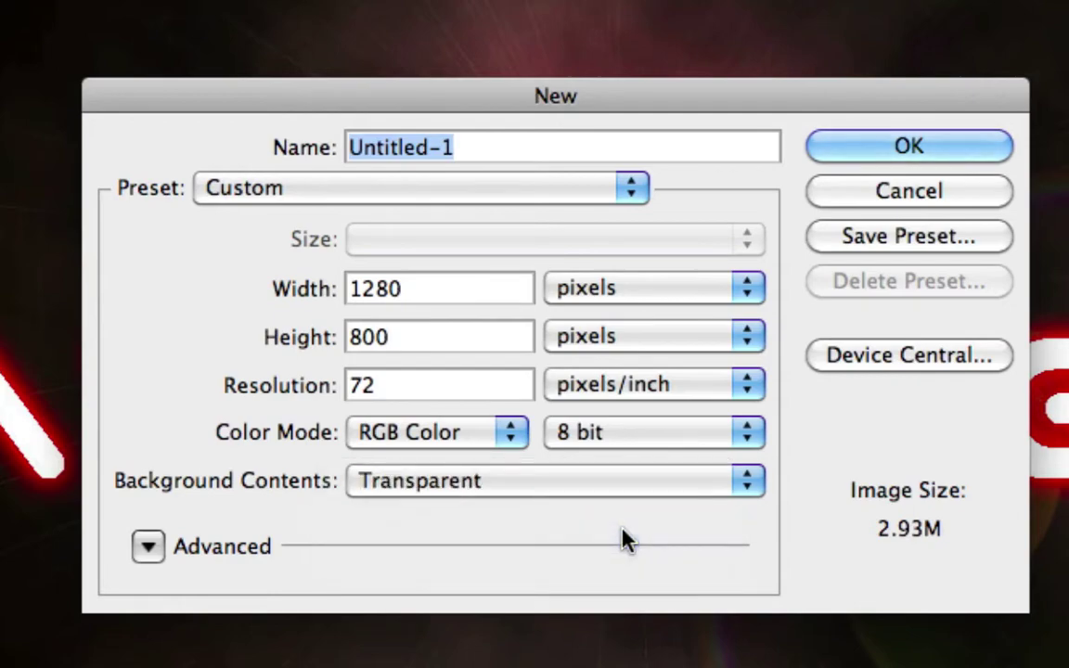
click(909, 151)
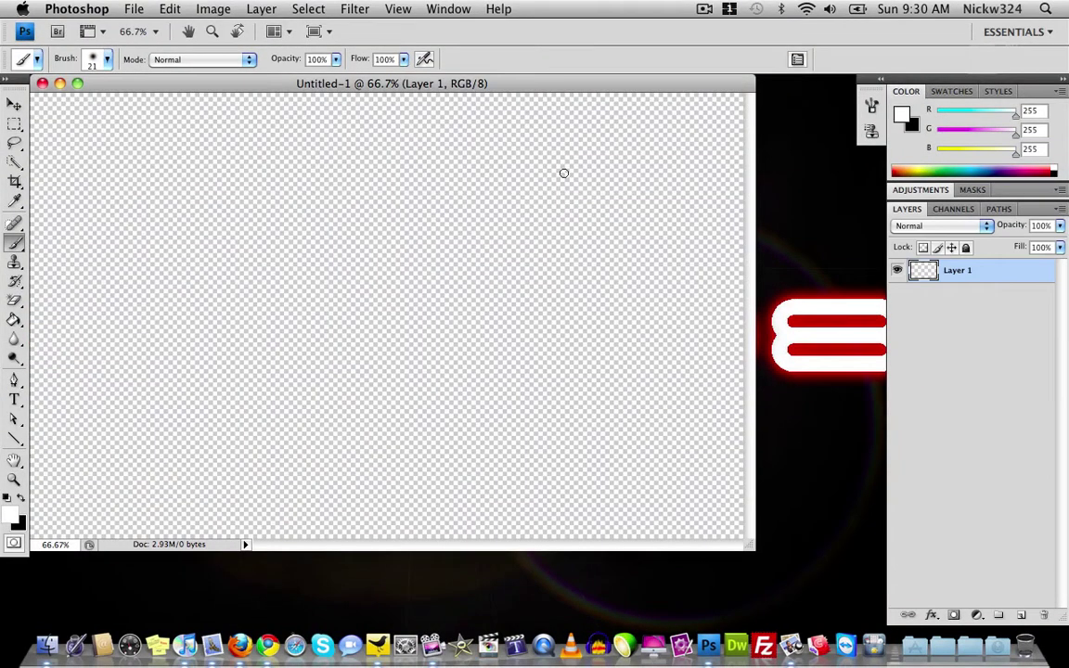
click(19, 106)
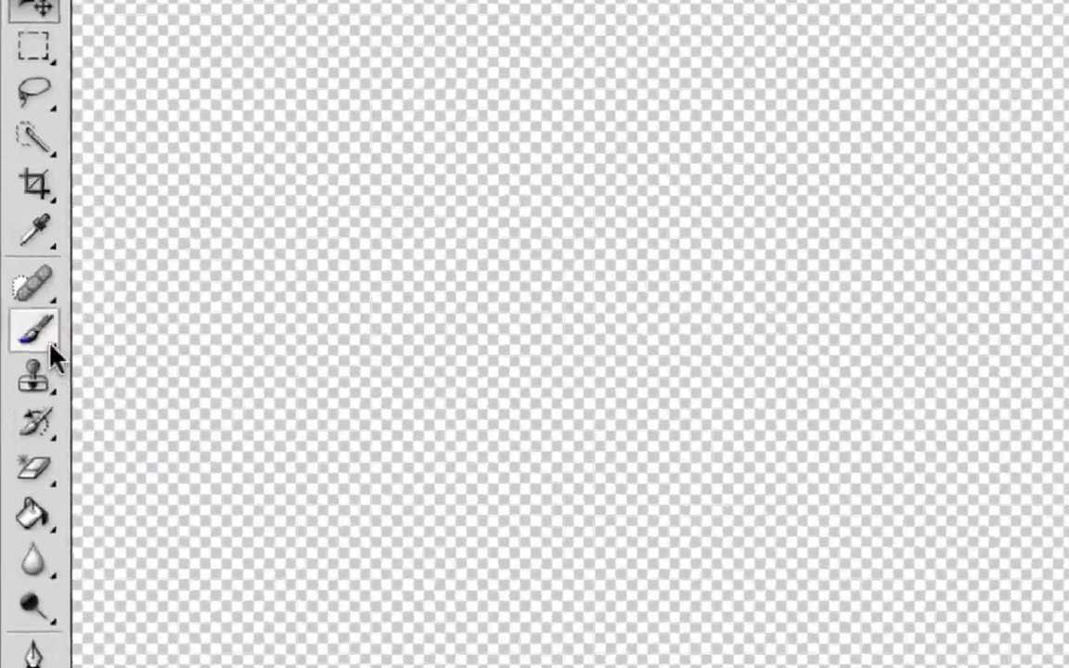
Select the Brush tool with the 13 px hard round preset.
click(15, 242)
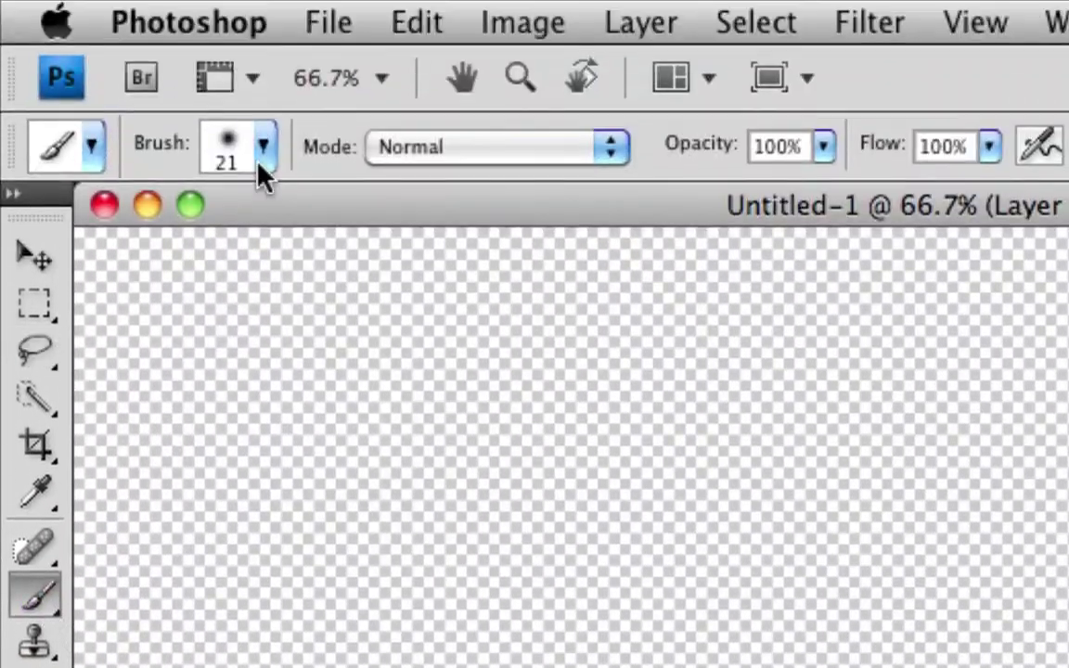
click(263, 150)
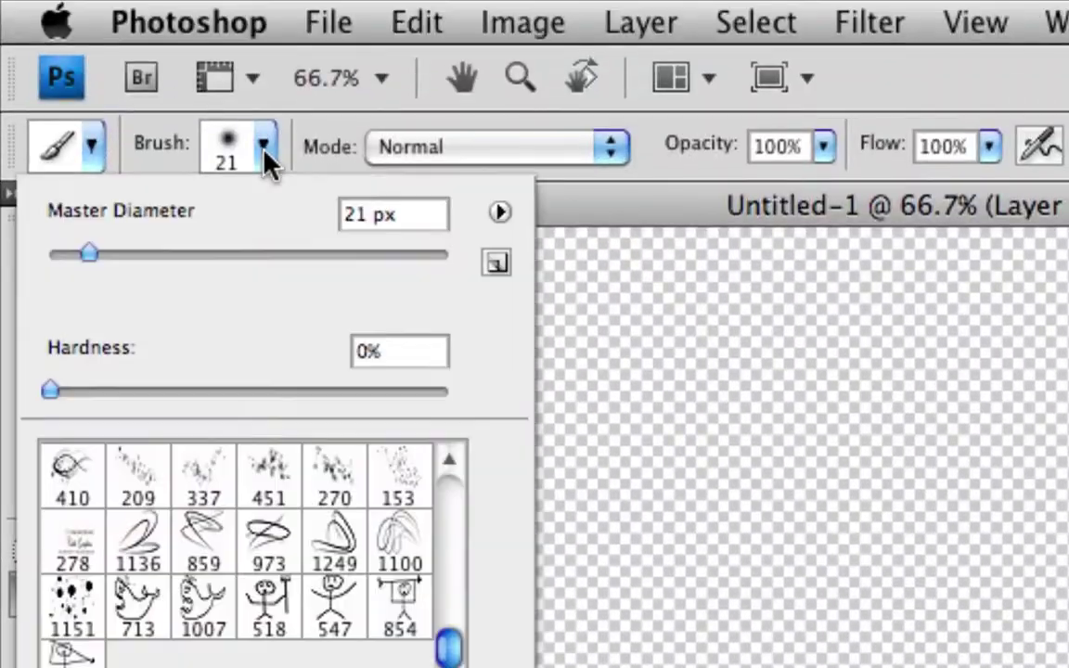
scroll(287, 458, up, 2)
scroll(413, 538, up, 2)
scroll(415, 464, up, 10)
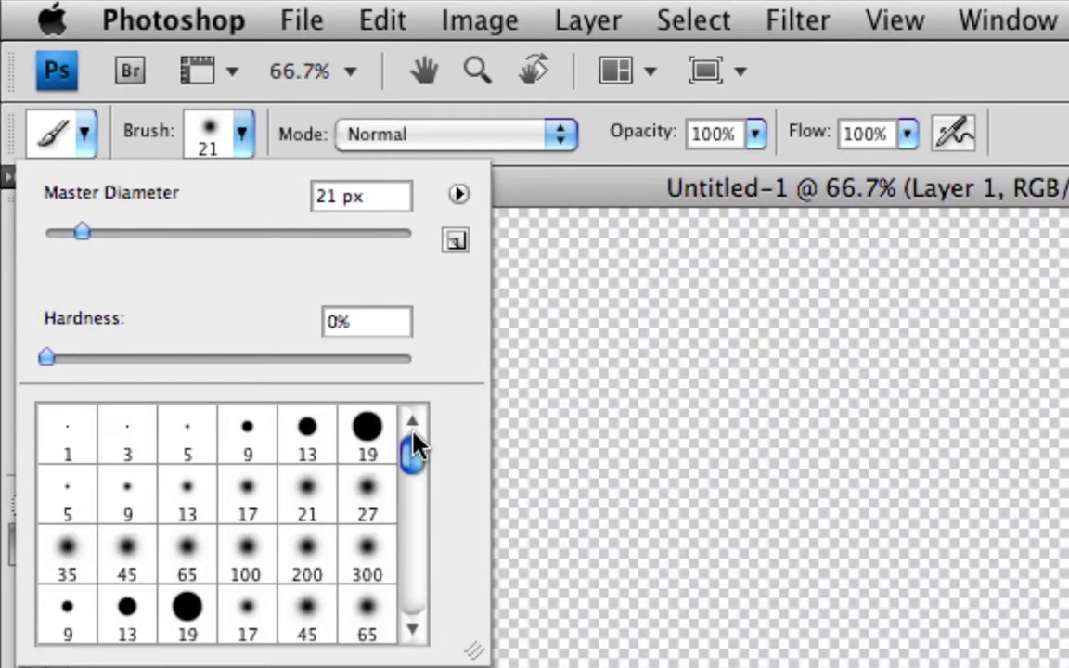
click(310, 442)
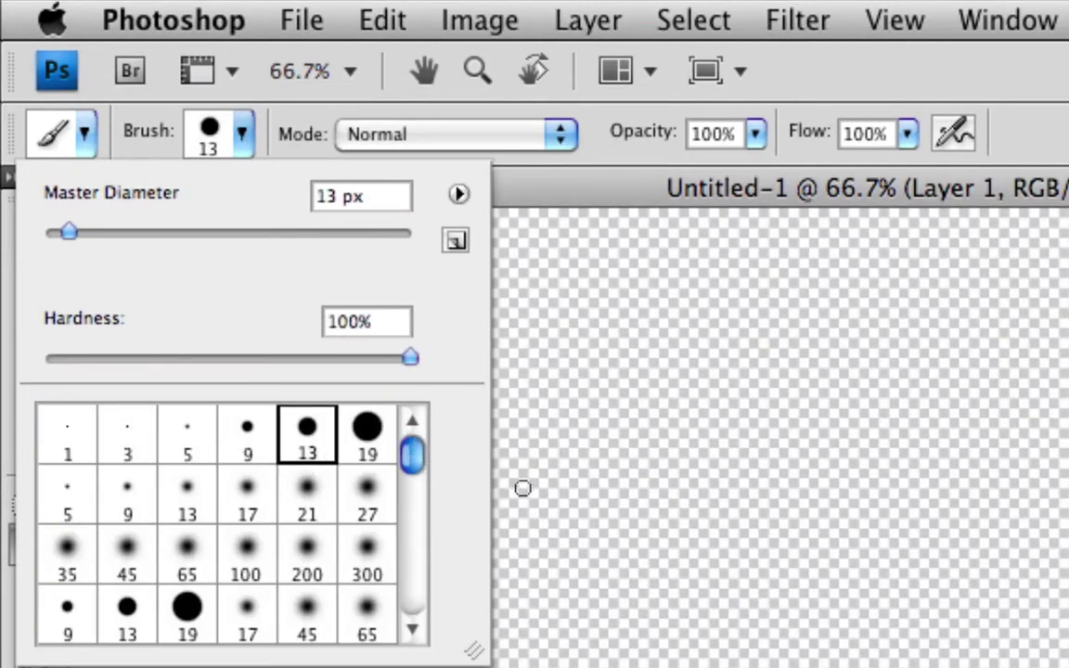
click(491, 181)
Reset colours to default black and white, then browse the brush preset list.
click(16, 282)
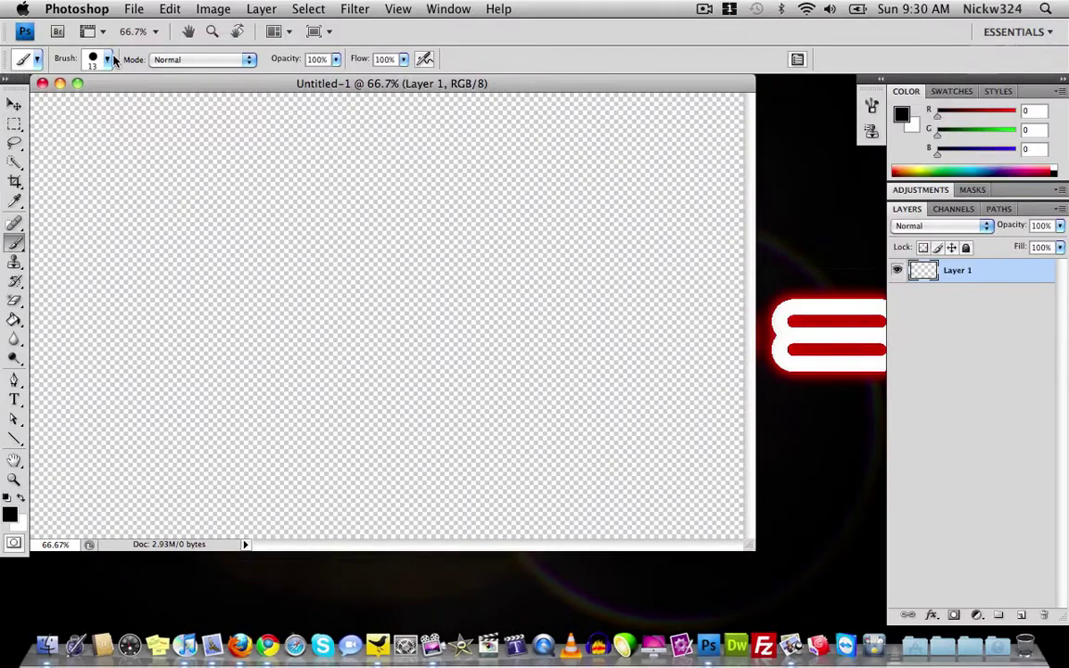
click(106, 59)
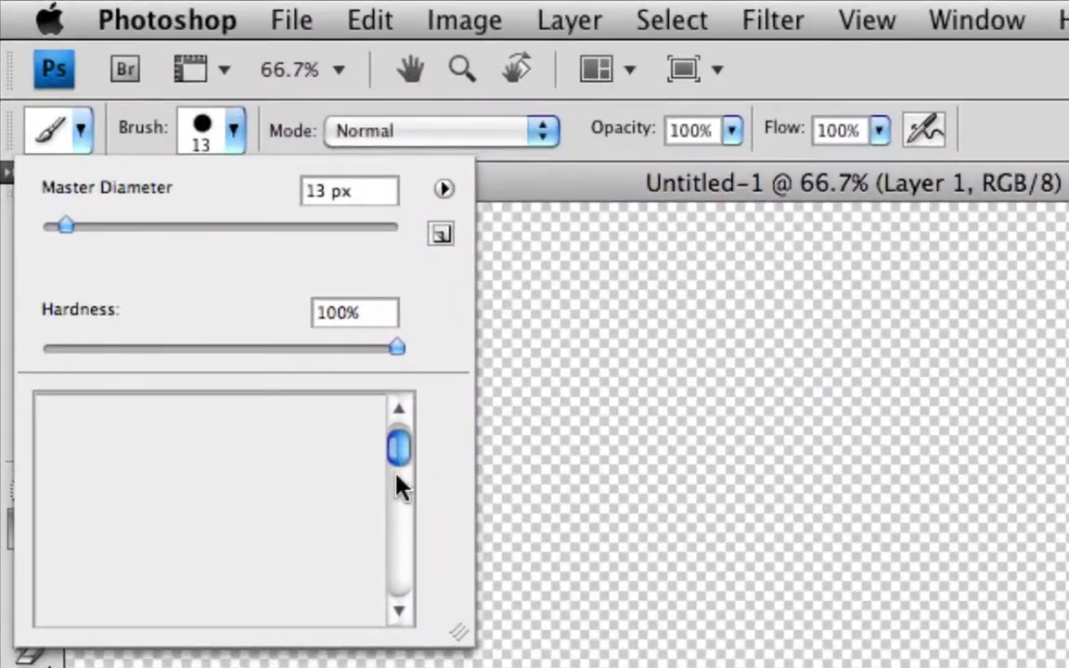
drag(397, 476, 405, 630)
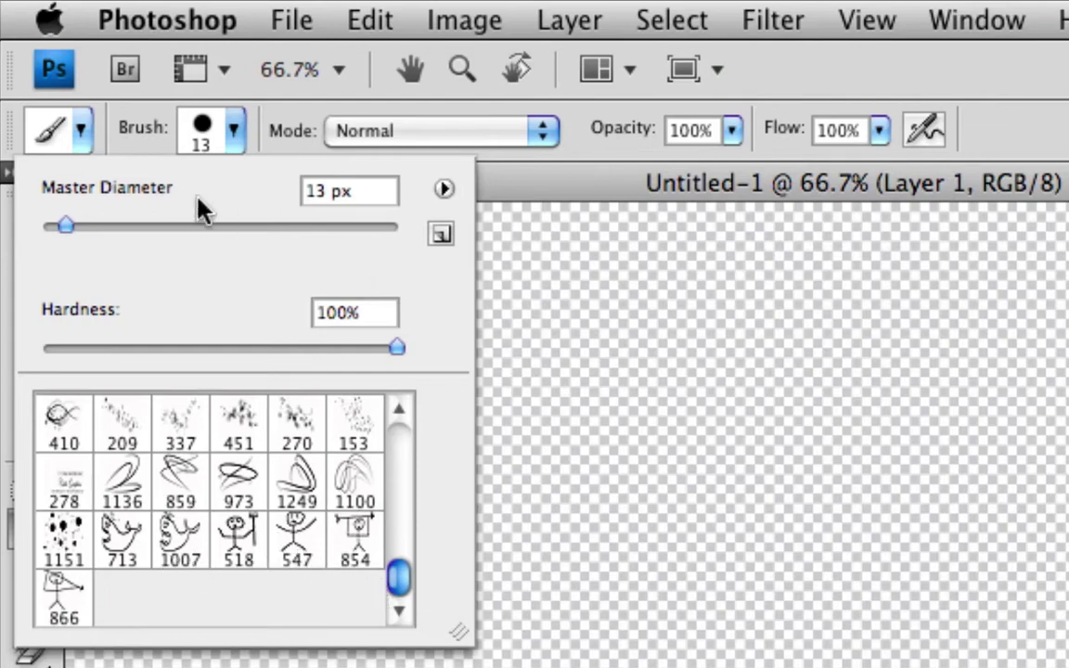
Test brush preset 547 with three stick-figure stamps across the canvas.
click(313, 544)
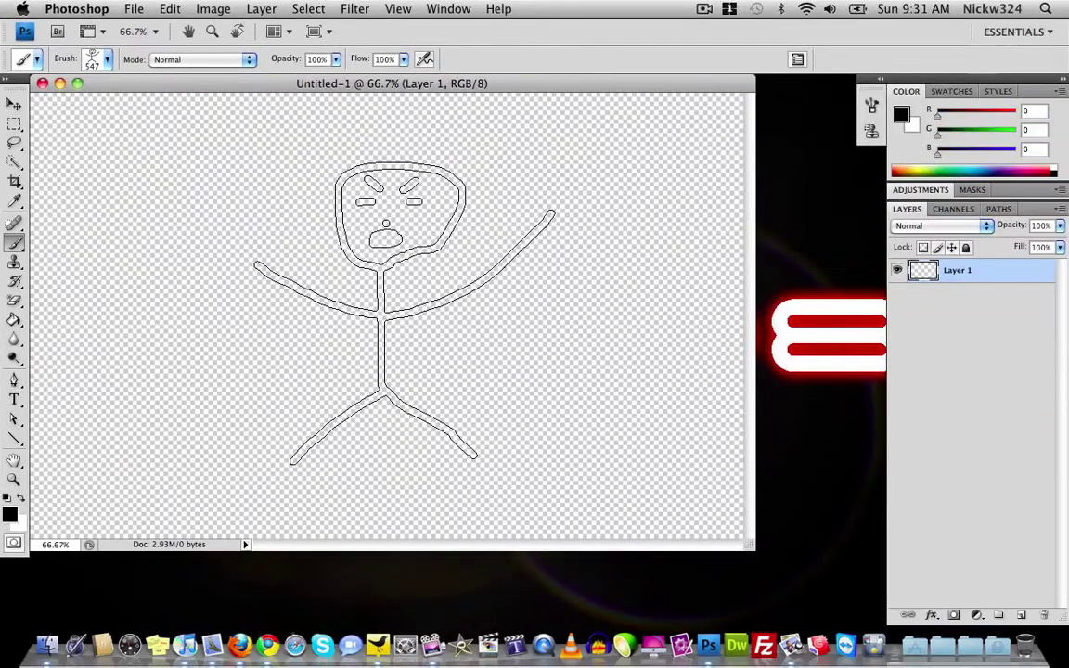
click(404, 311)
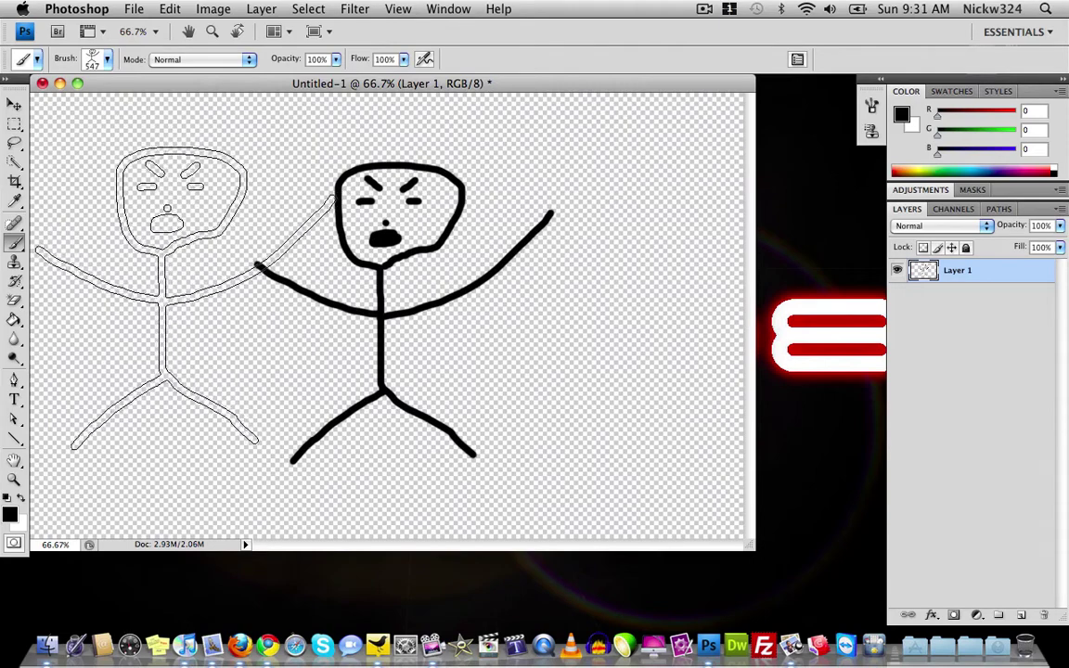
click(176, 302)
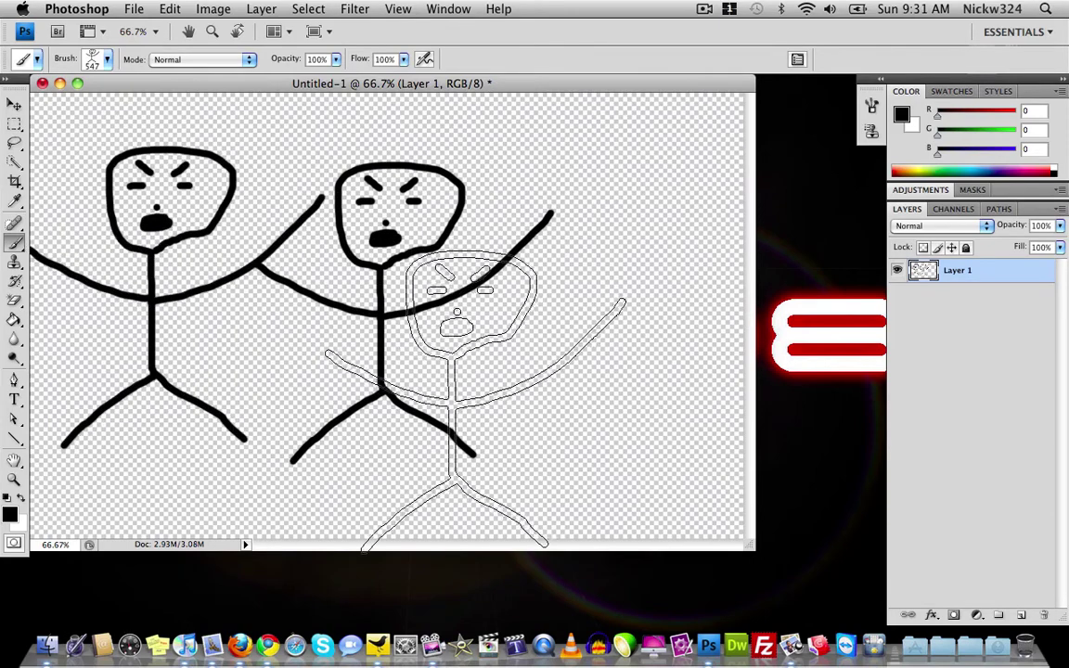
click(613, 325)
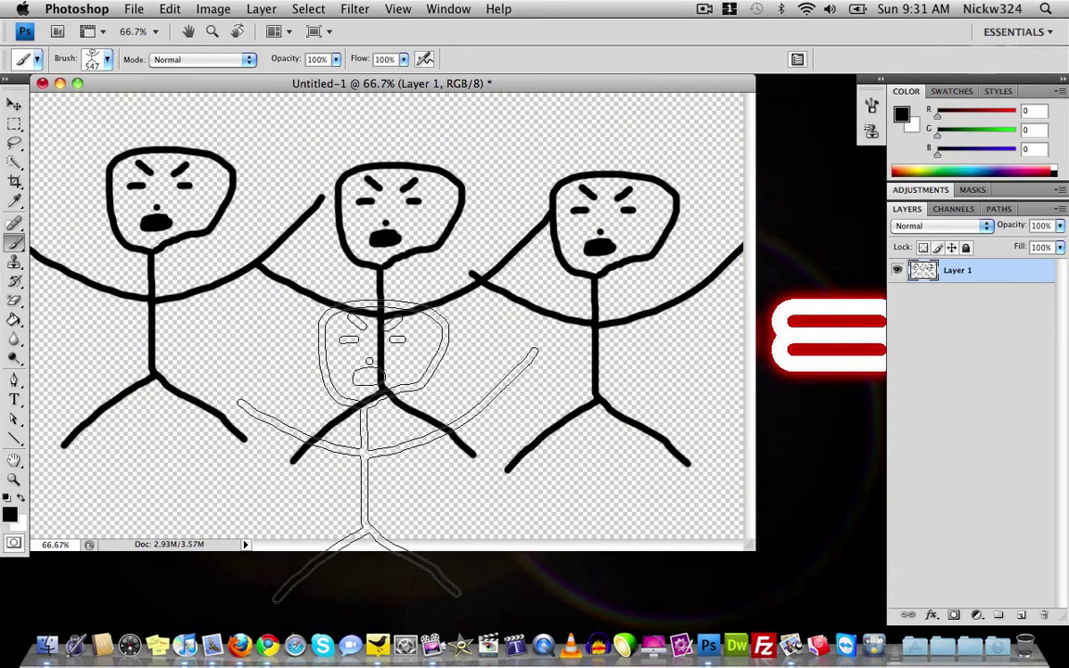
Step backward three times to remove all three stick-figure stamps.
click(170, 9)
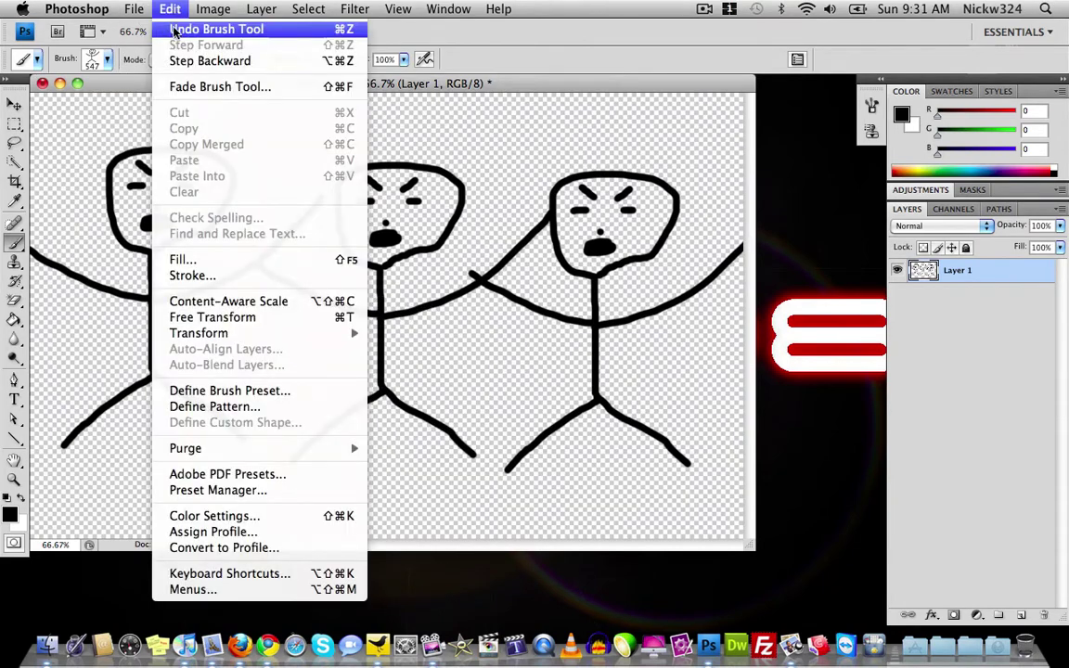
click(210, 61)
click(170, 10)
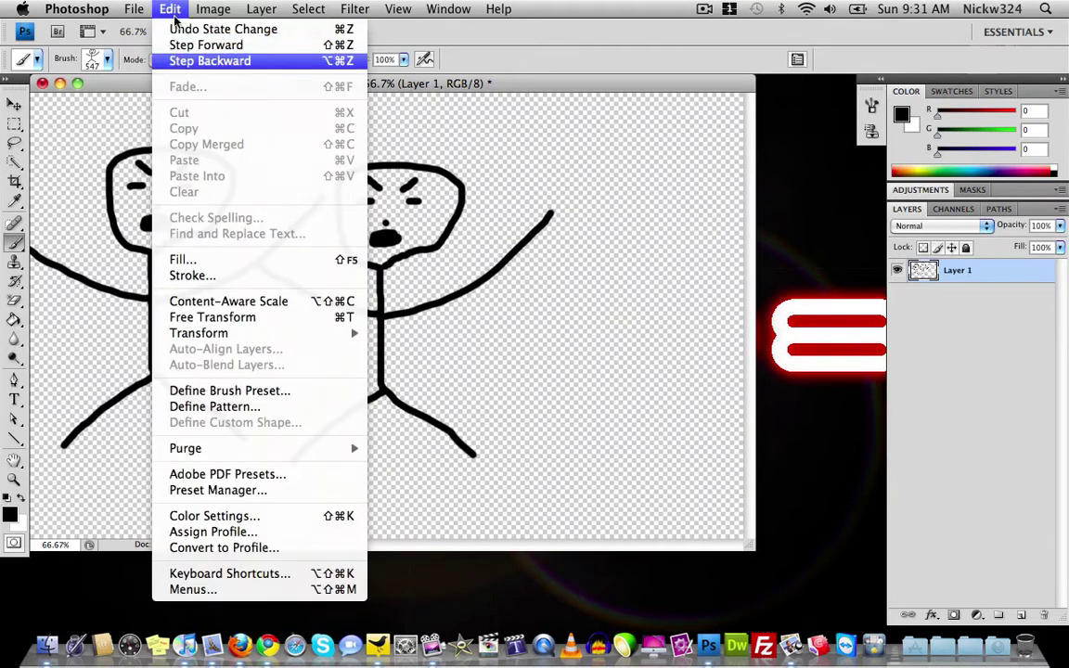
click(180, 60)
click(180, 61)
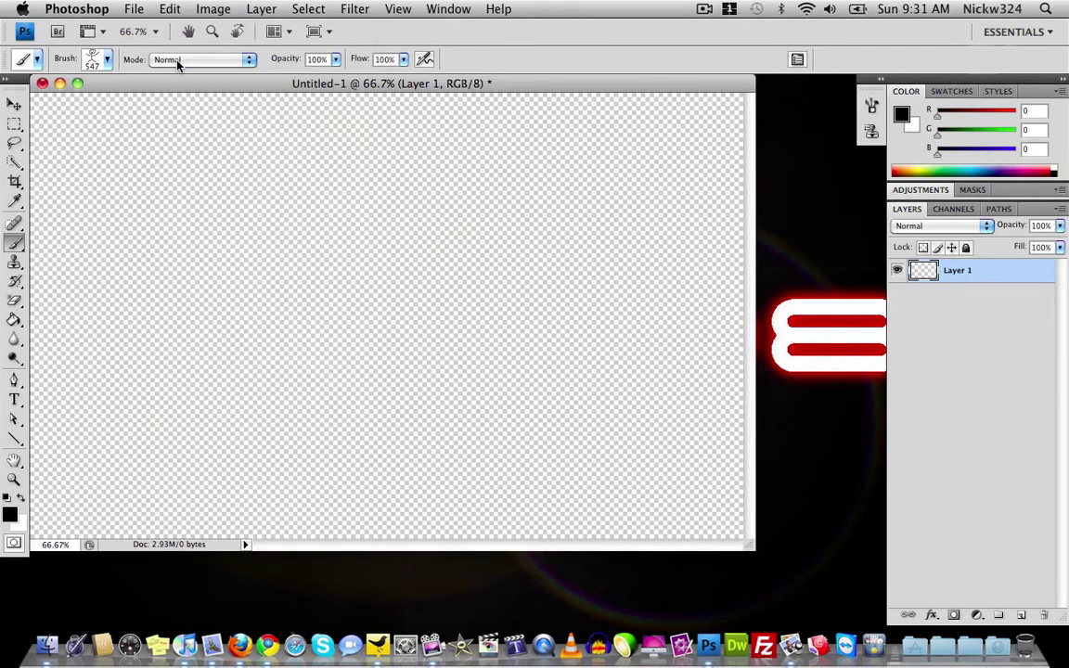
Switch back to the 13 px hard round brush.
click(107, 59)
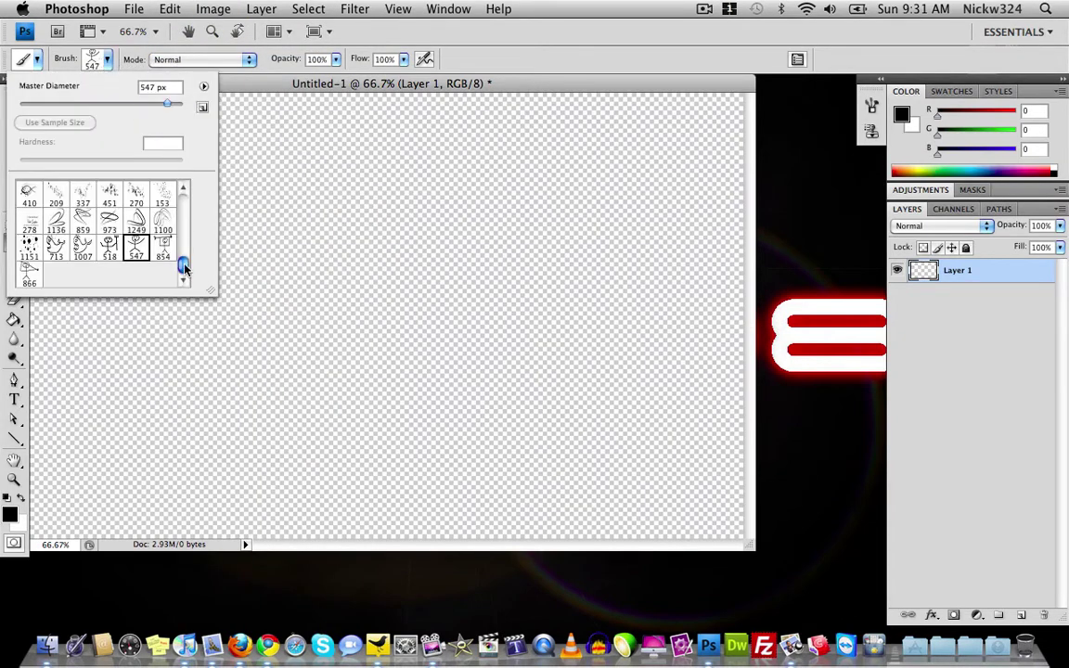
drag(181, 266, 182, 185)
click(140, 195)
click(301, 82)
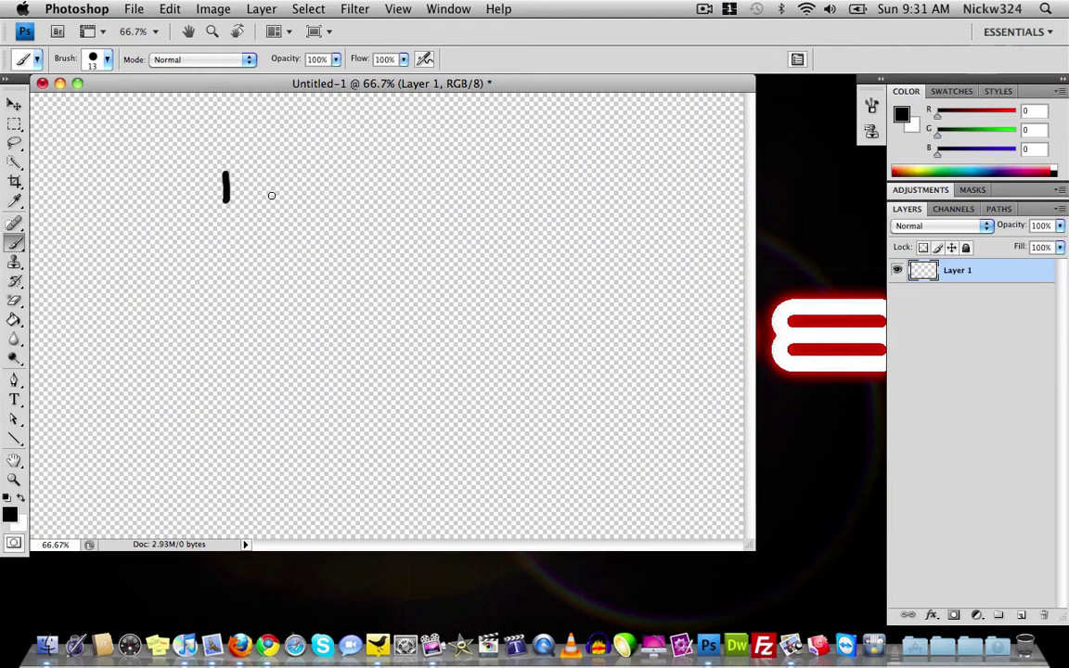
Paint the smiley's eyes, wide smile and round face outline in black.
mouse_move(297, 176)
mouse_down()
mouse_move(297, 203)
mouse_move(249, 252)
mouse_move(265, 231)
mouse_up()
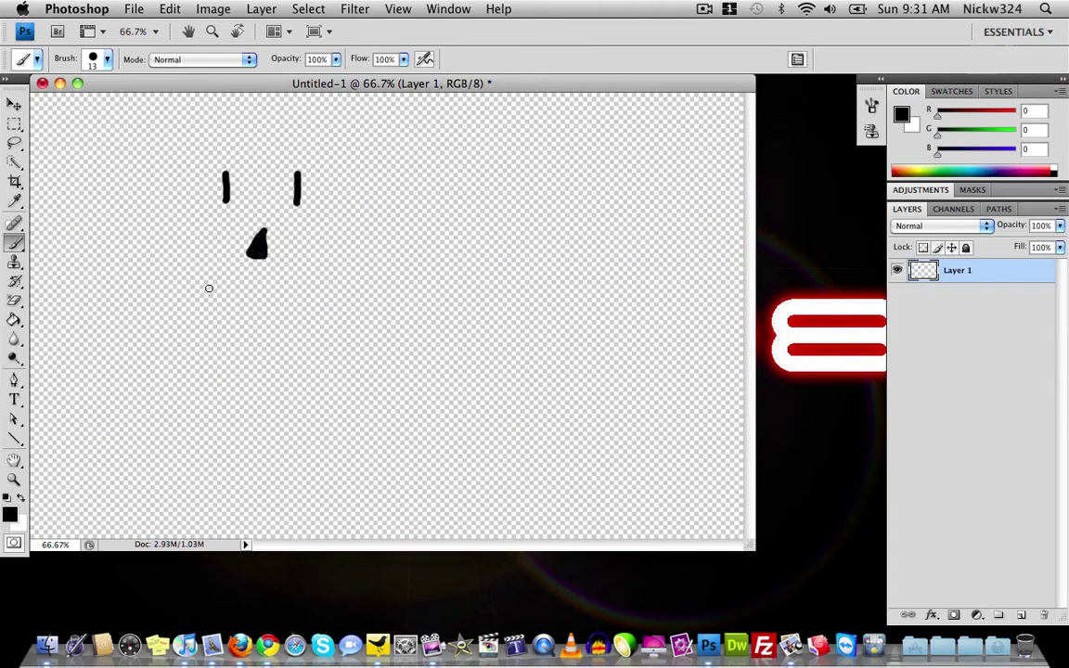
mouse_move(203, 279)
mouse_down()
mouse_move(285, 324)
mouse_move(226, 299)
mouse_up()
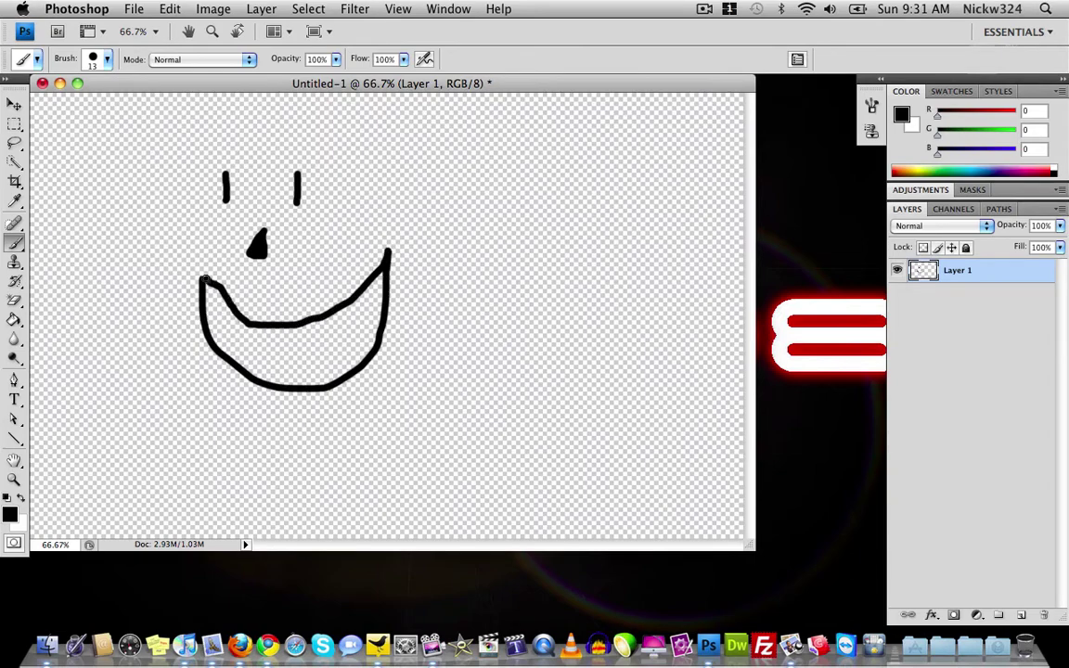
mouse_move(225, 143)
mouse_down()
mouse_move(147, 146)
mouse_move(171, 471)
mouse_move(464, 232)
mouse_move(247, 125)
mouse_up()
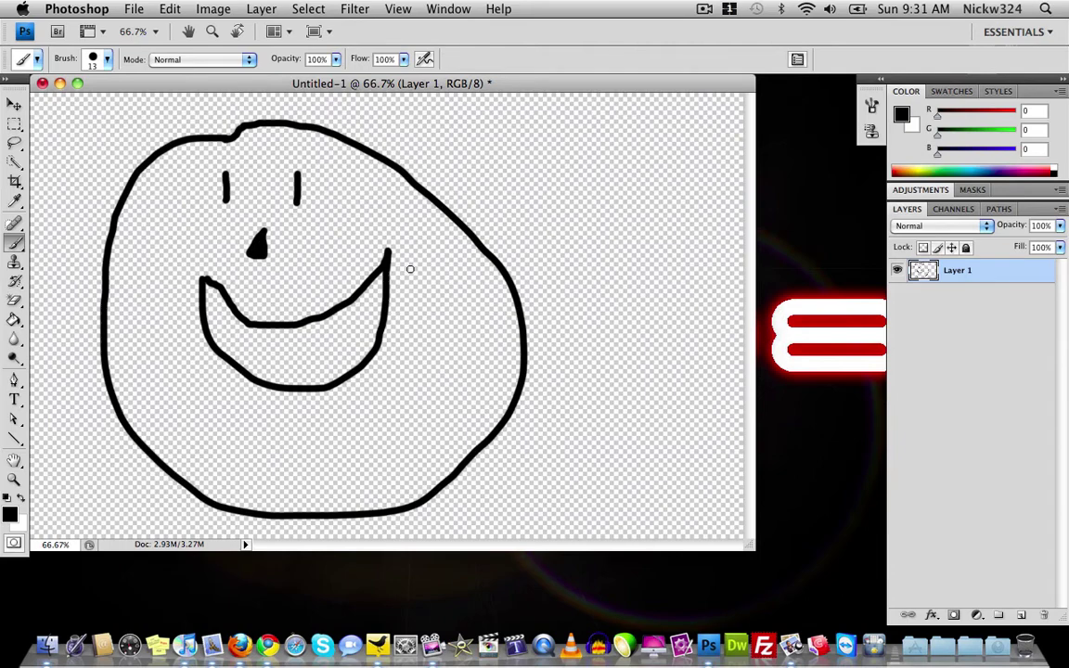
click(169, 10)
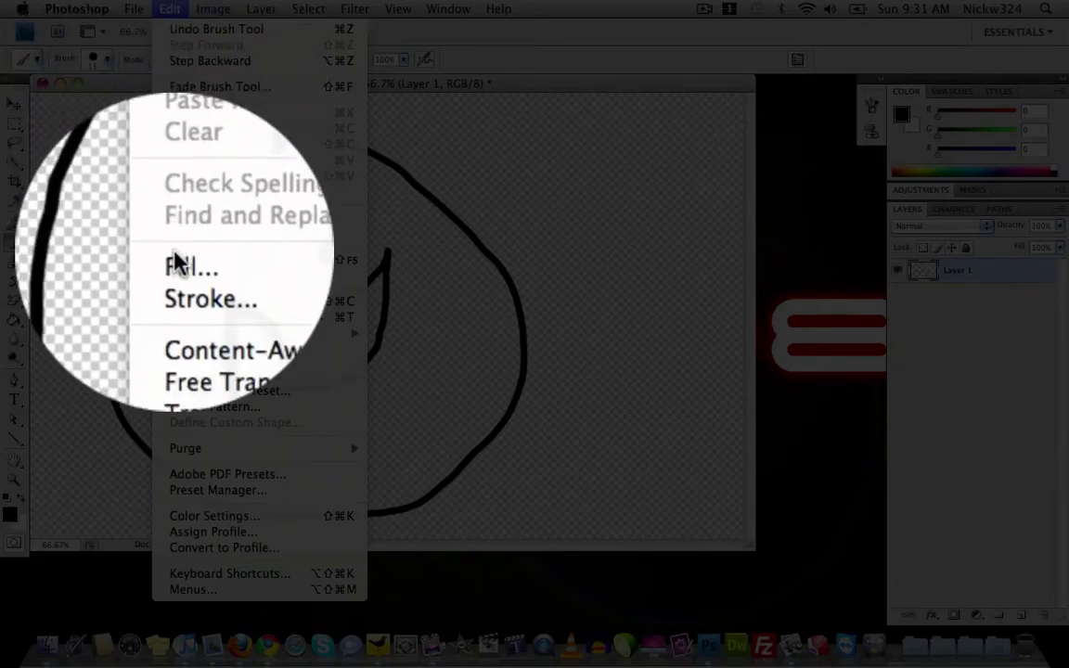
Define a brush preset named 'Fat smiely face' from the smiley drawing.
click(230, 399)
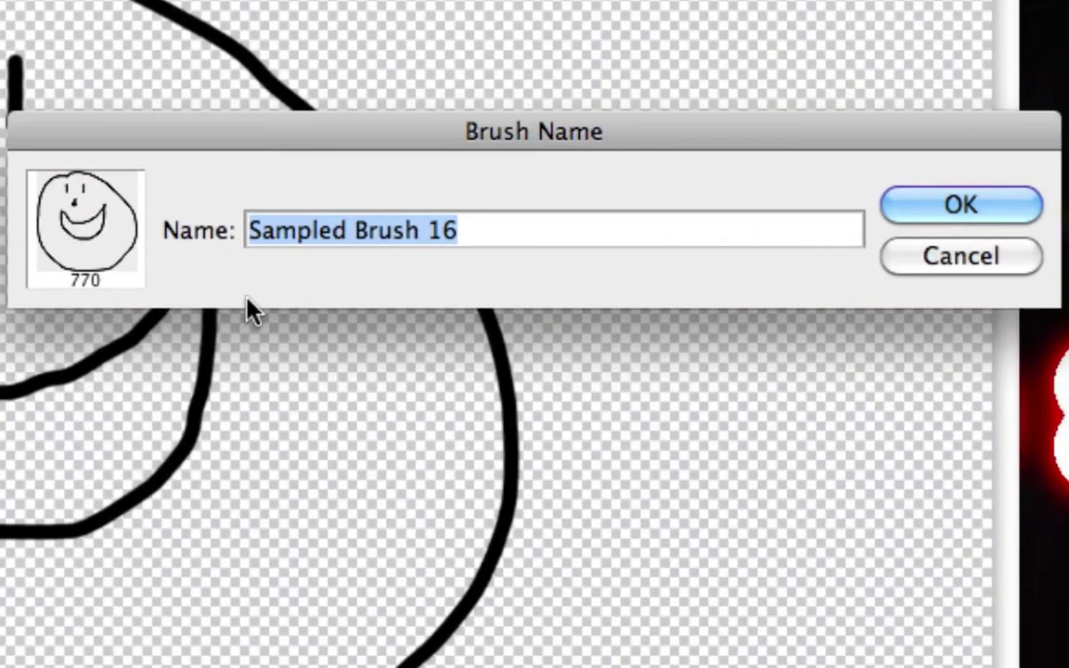
text(Fat s)
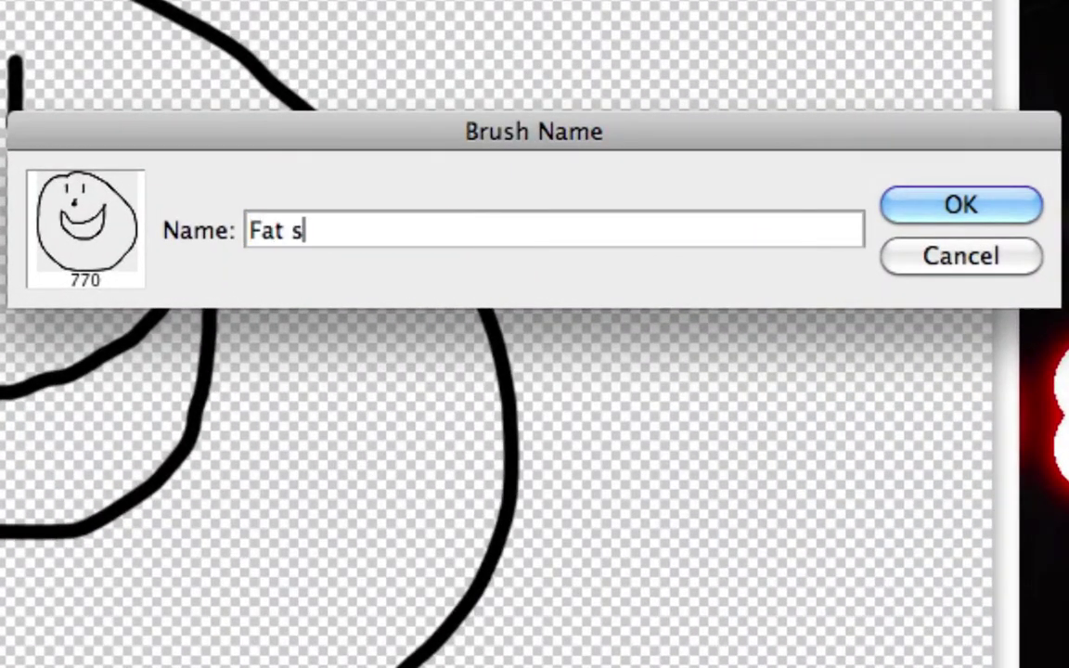
text(miely f)
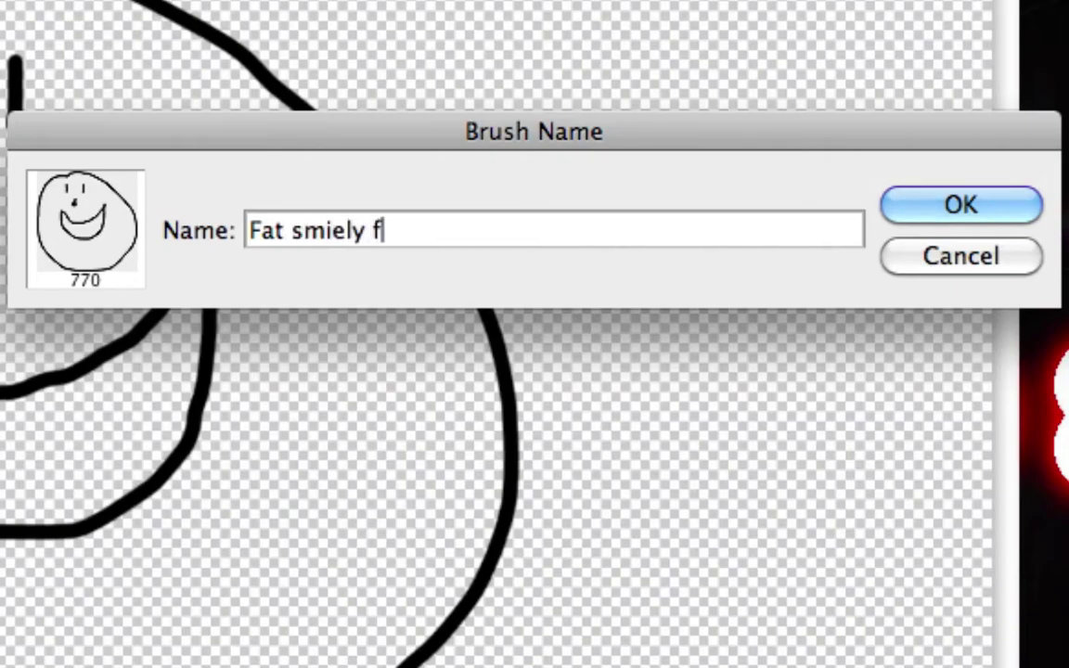
text(ace)
key(Return)
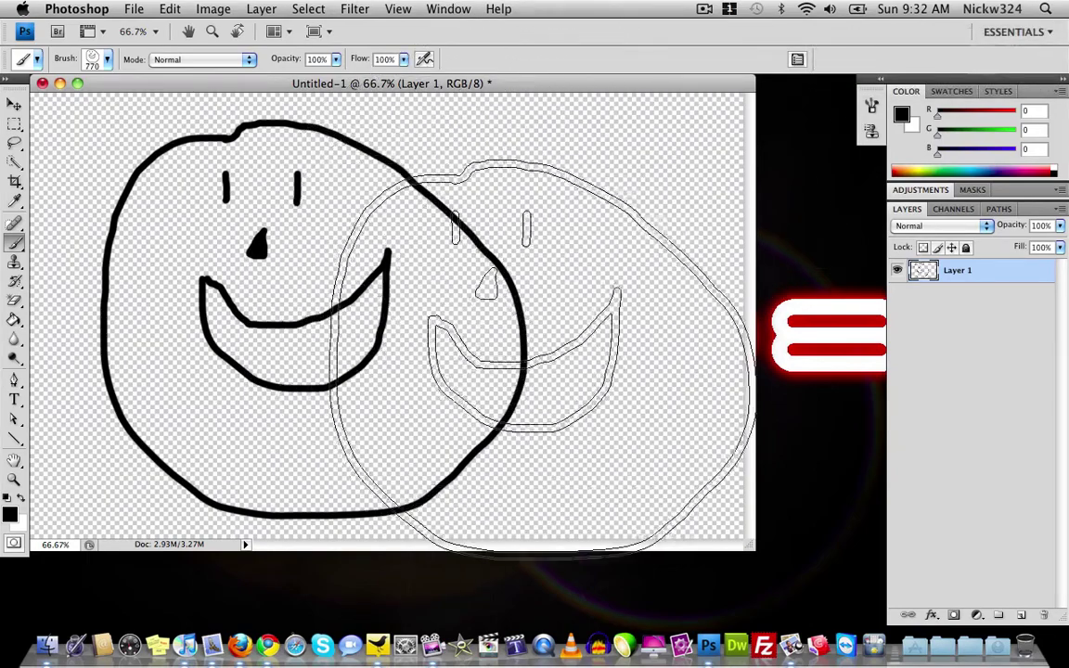
Step backward through every smiley stroke until the canvas is empty, then confirm the 770 px brush.
click(170, 10)
click(175, 60)
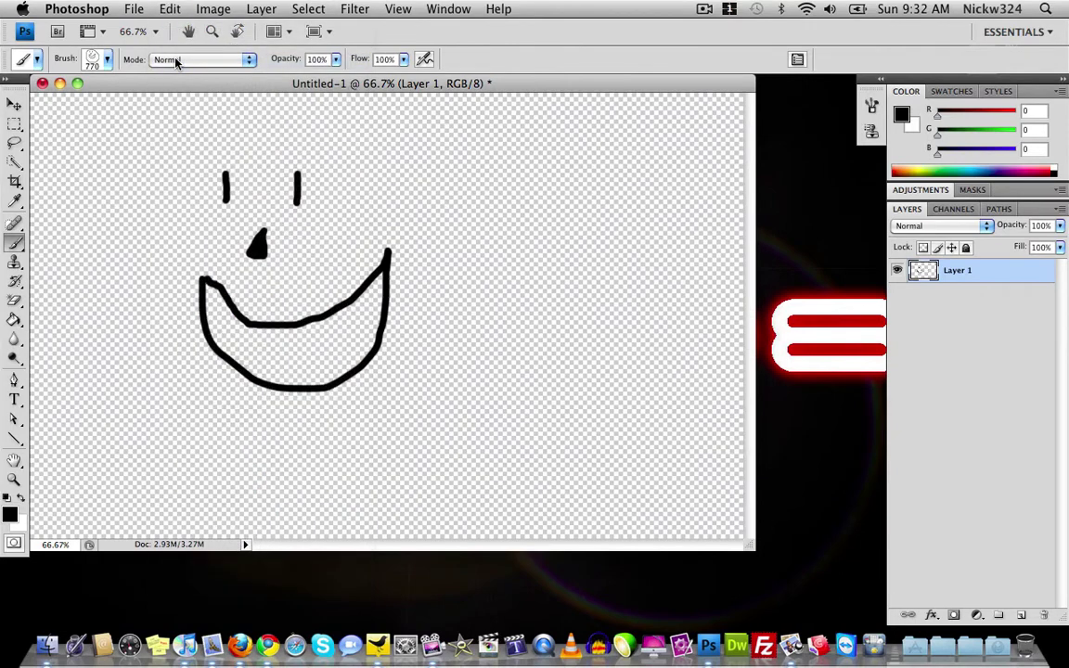
click(167, 10)
click(172, 60)
click(170, 10)
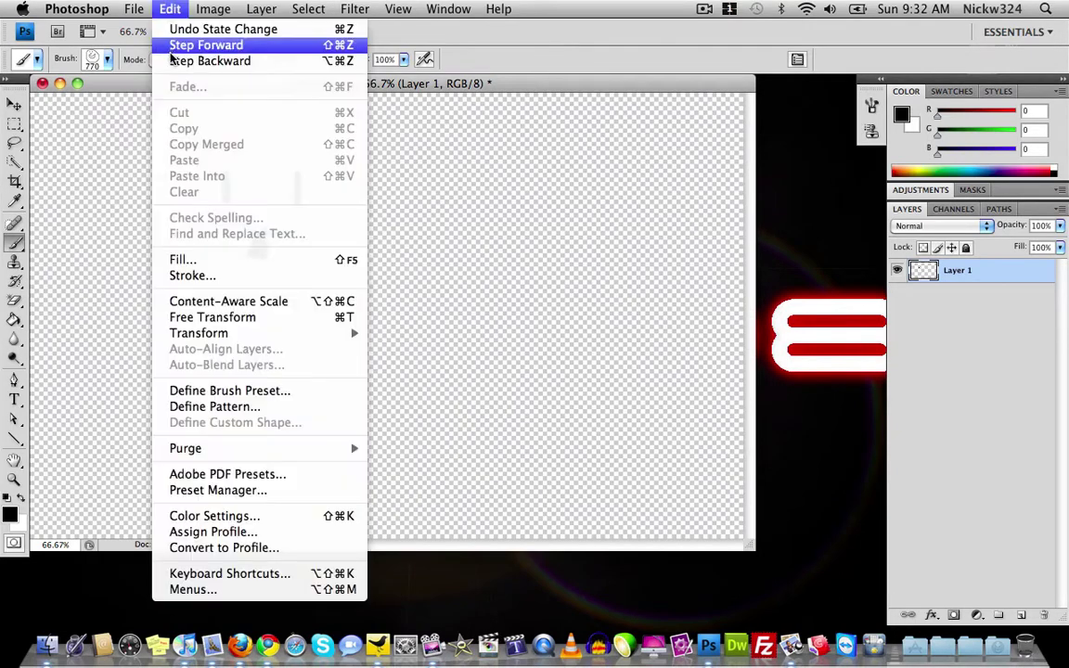
click(172, 60)
click(170, 9)
click(174, 60)
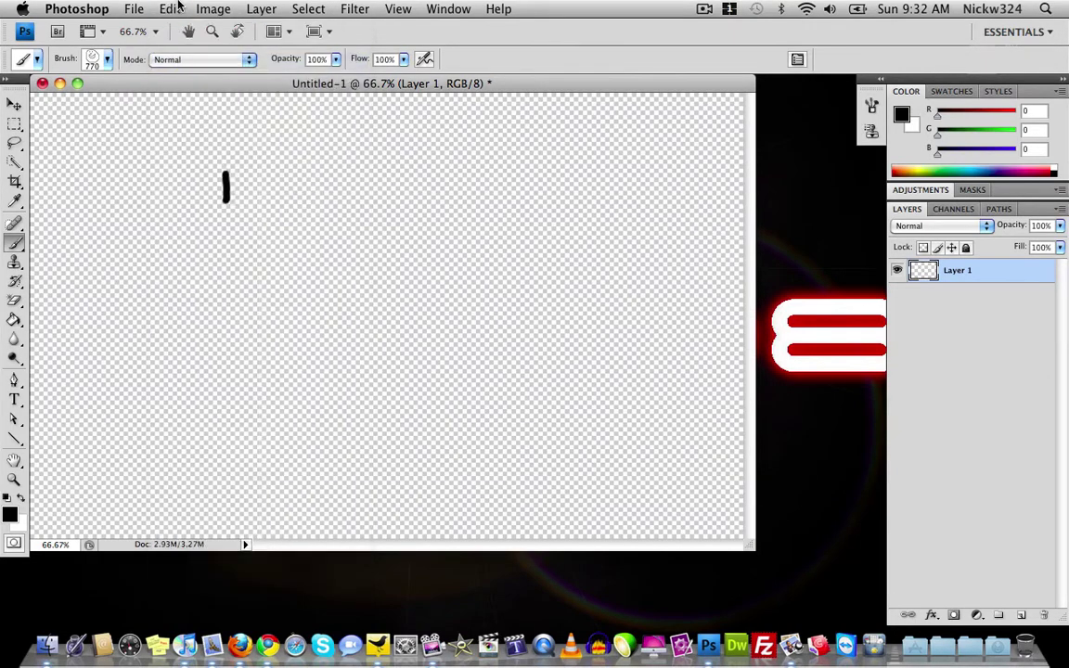
click(170, 9)
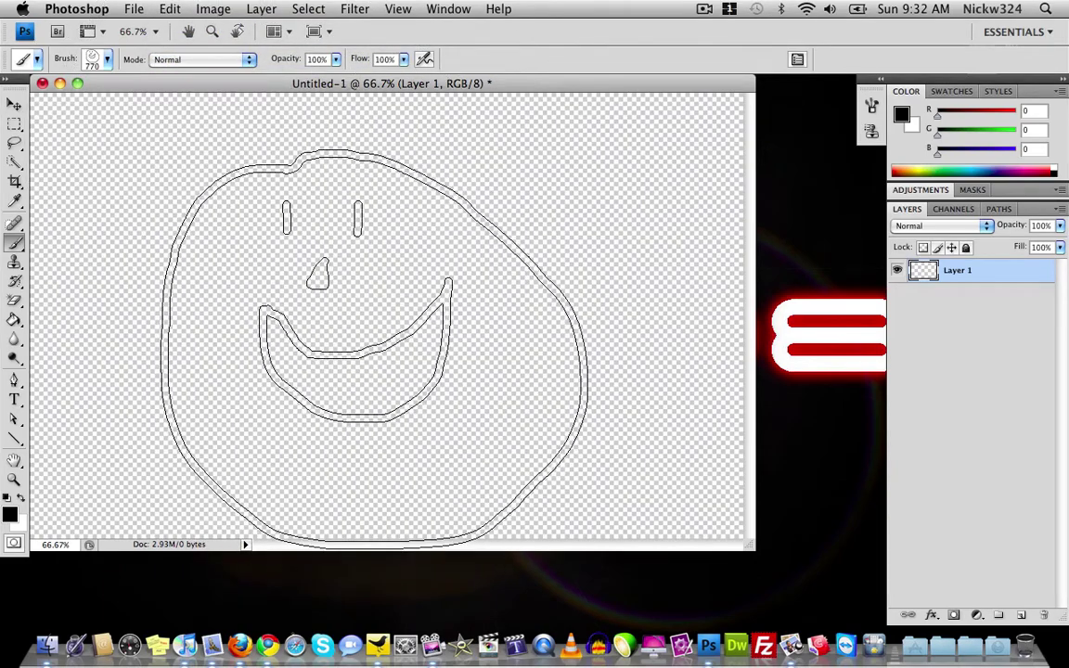
click(102, 62)
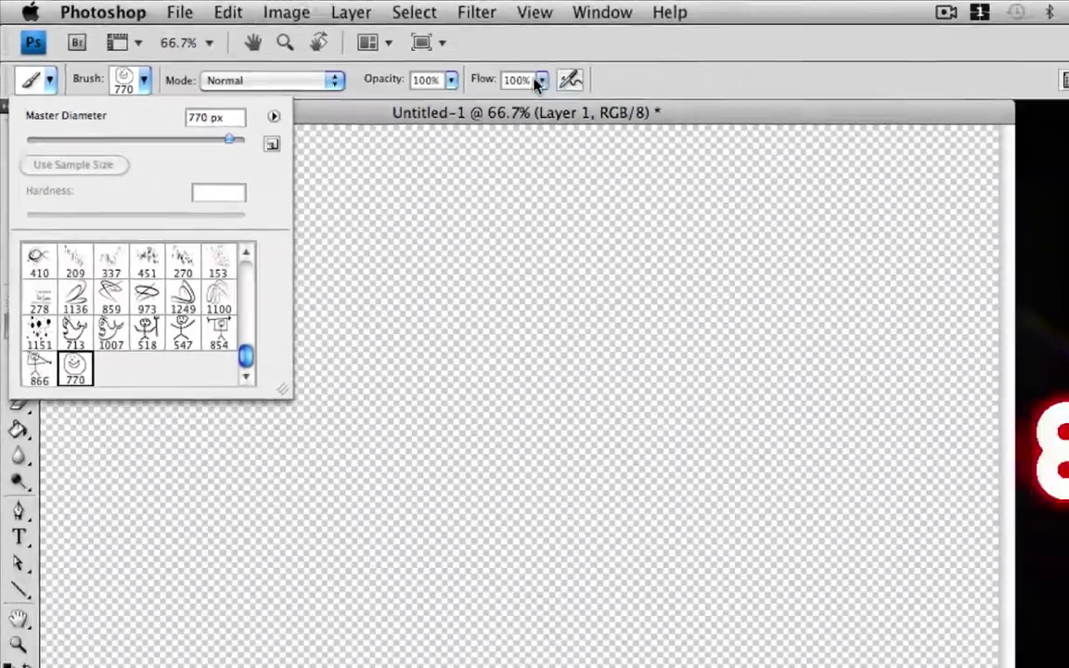
click(384, 82)
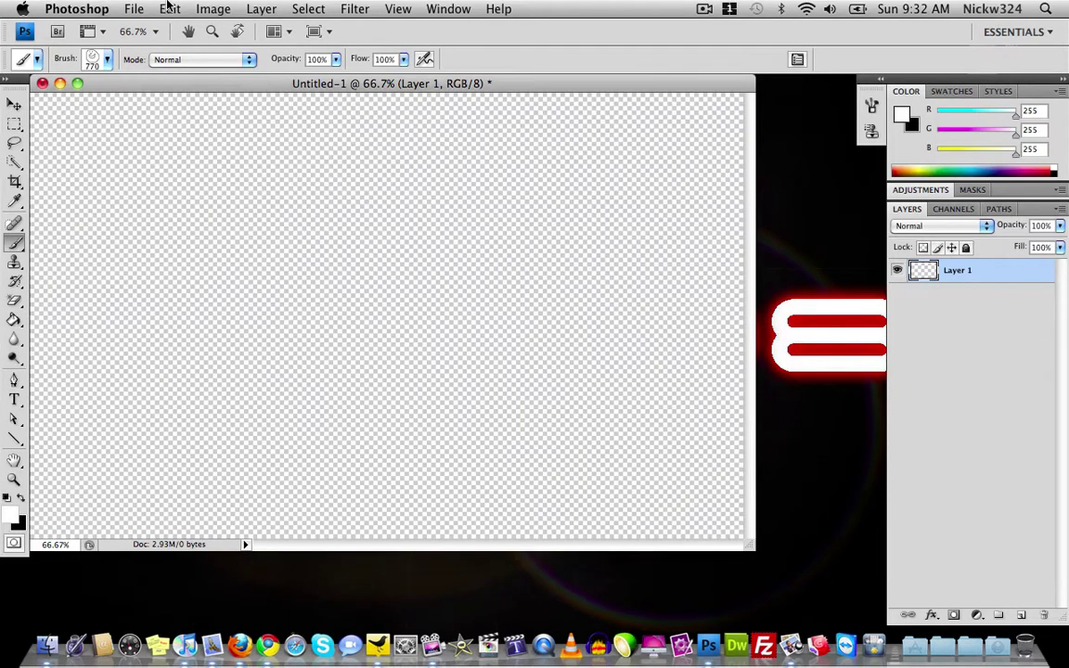
Fill the layer with 100% black using Edit > Fill.
click(170, 9)
click(185, 257)
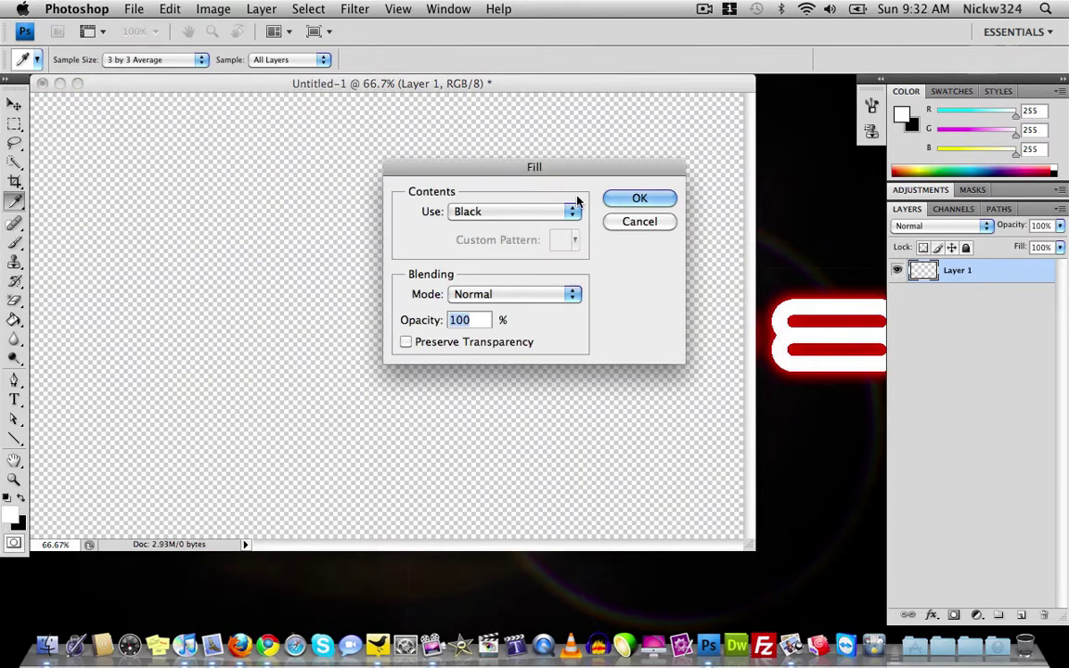
key(Return)
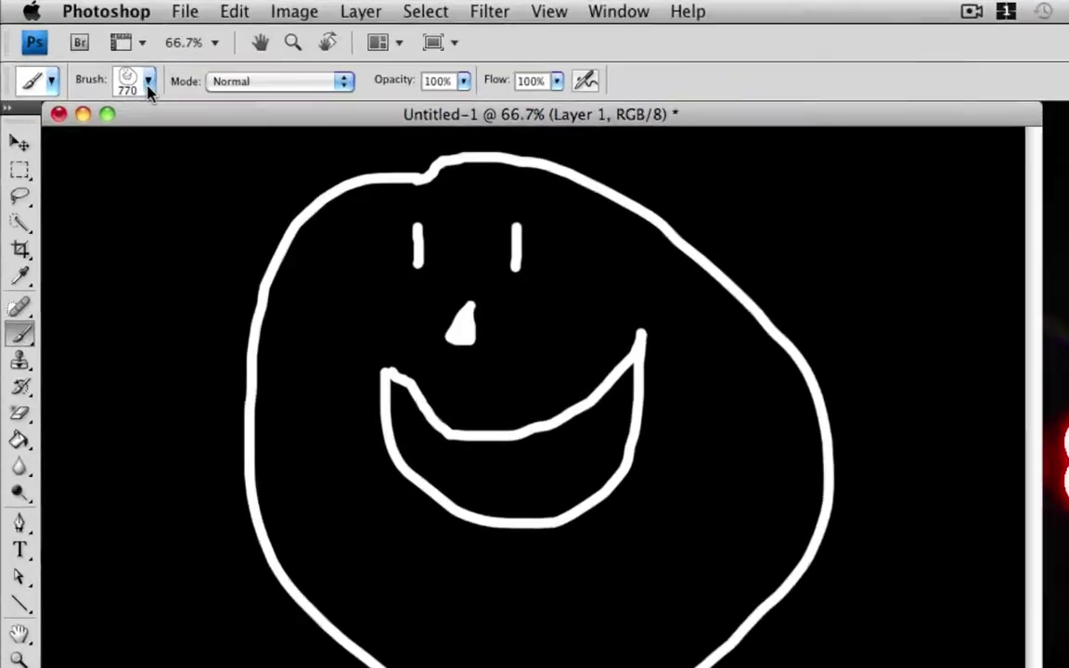
Shrink the smiley brush's master diameter to 182 px.
click(106, 60)
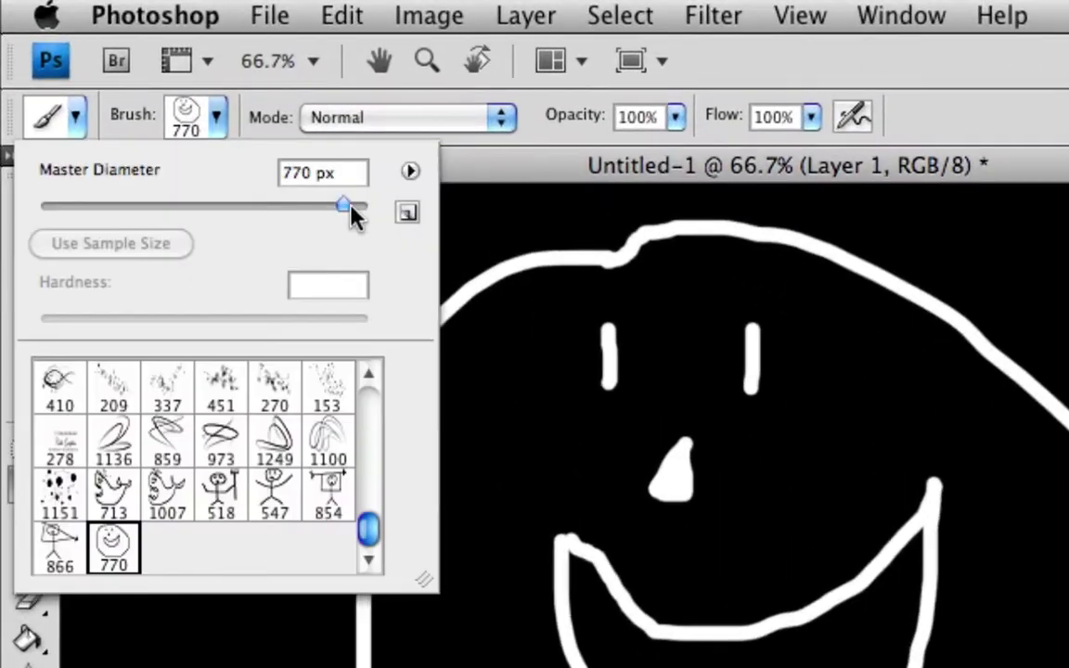
drag(295, 205, 271, 205)
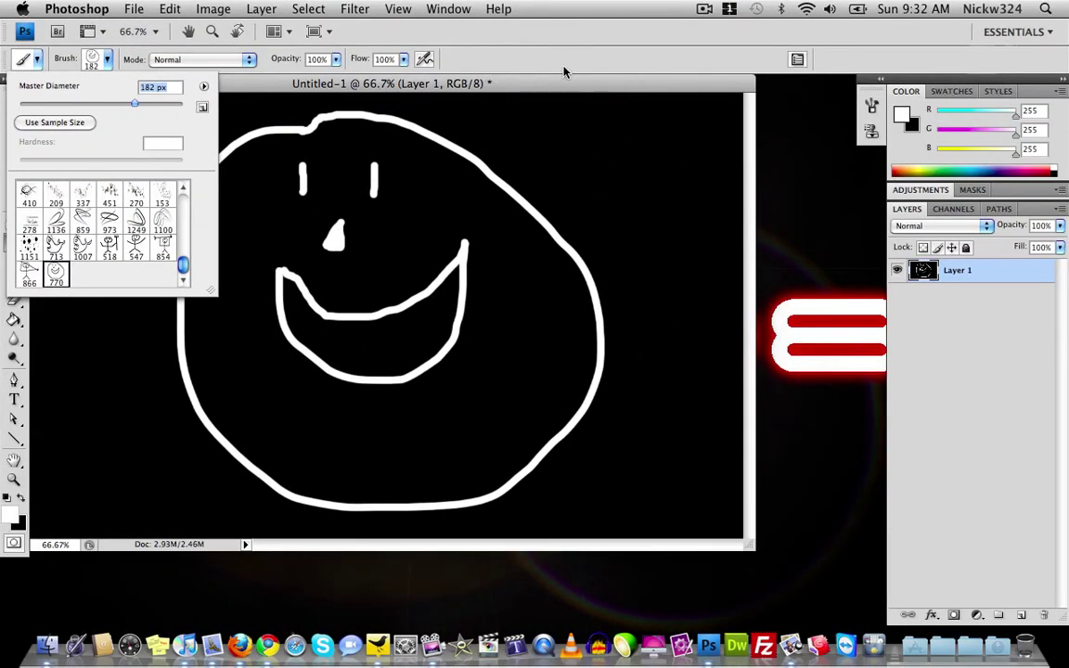
key(Return)
Stamp white smileys at the top-right, bottom-left and left-middle of the canvas.
click(680, 141)
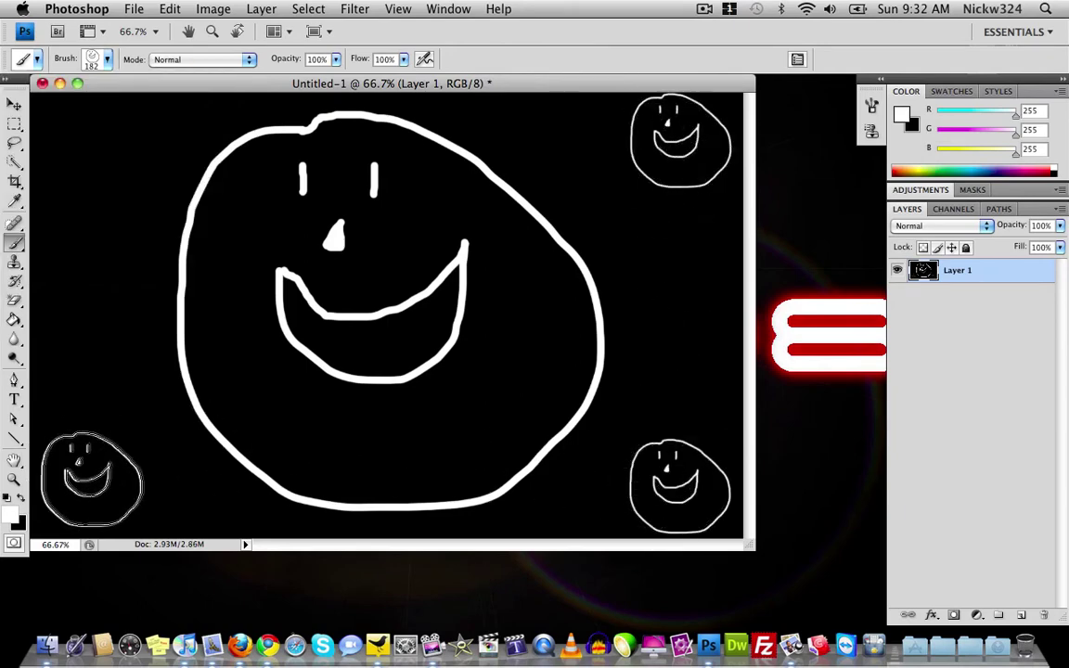
click(91, 479)
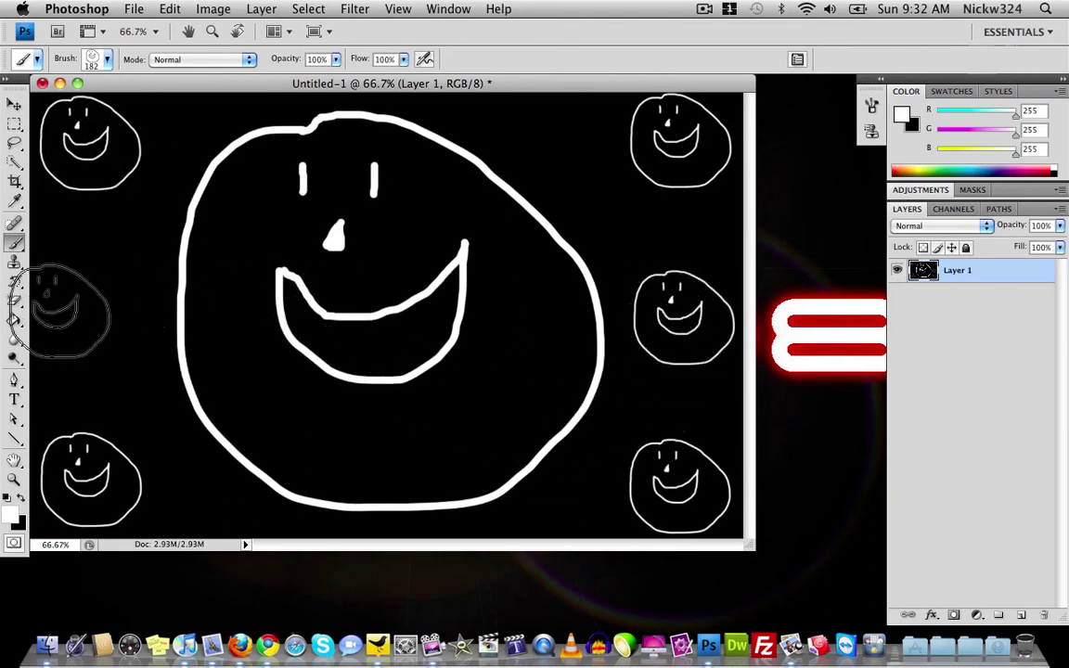
click(82, 306)
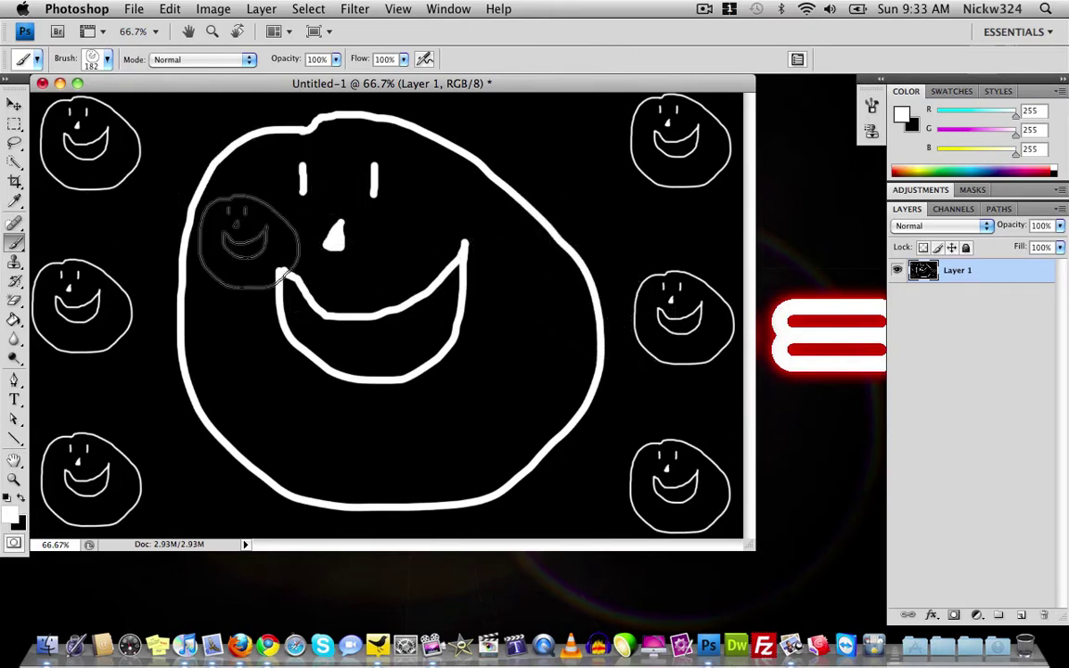
Dismiss the Edit menu and nudge the document window slightly right.
click(170, 9)
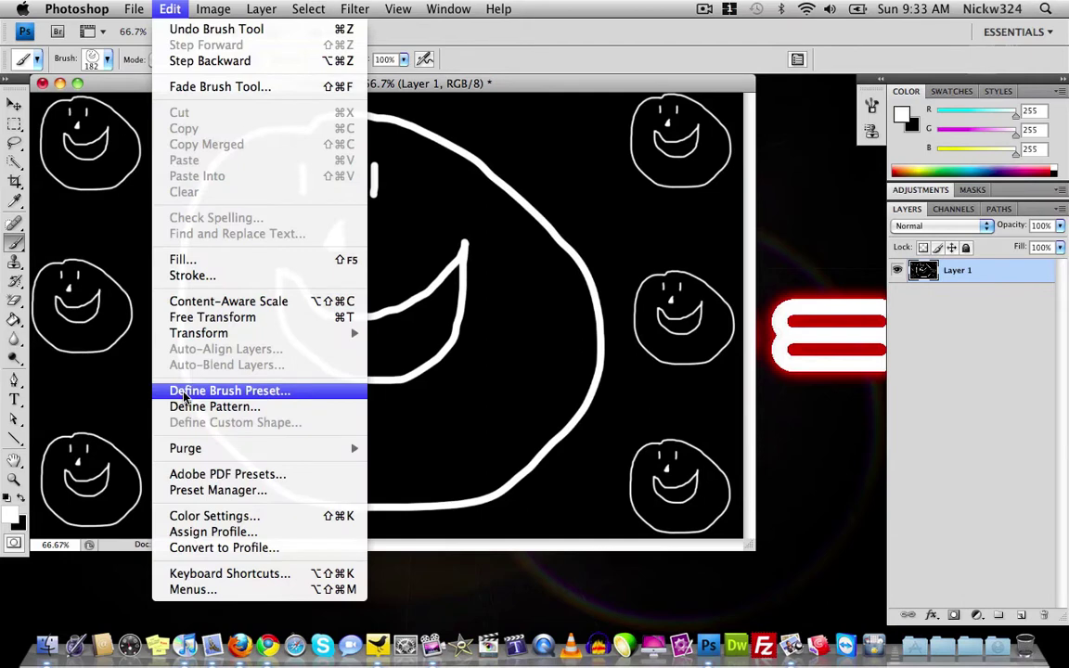
click(489, 59)
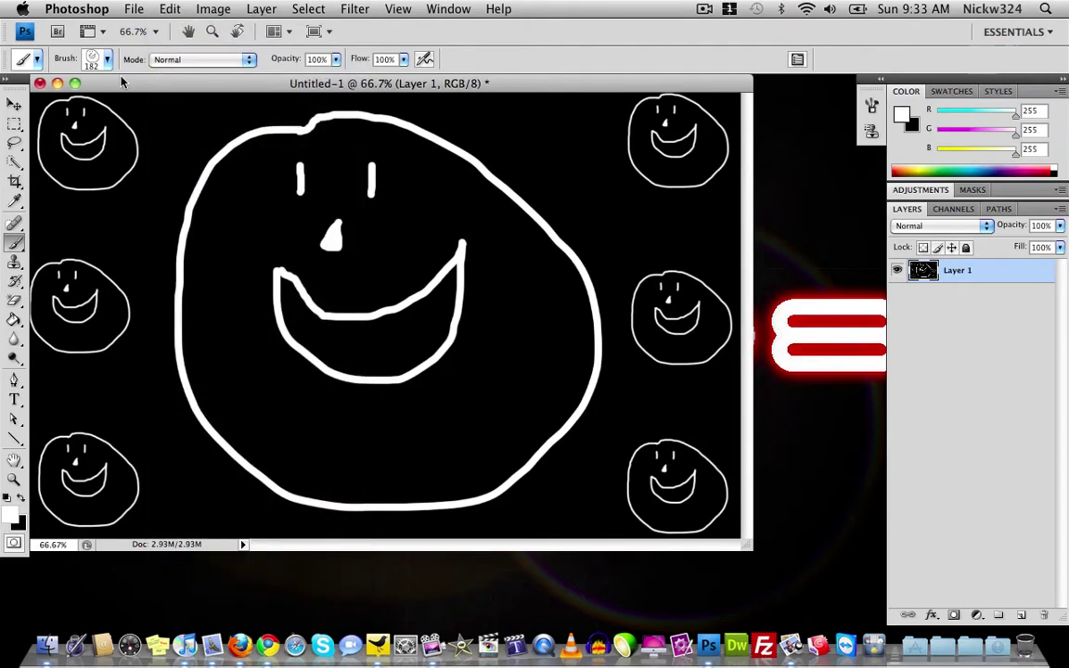
drag(121, 82, 126, 83)
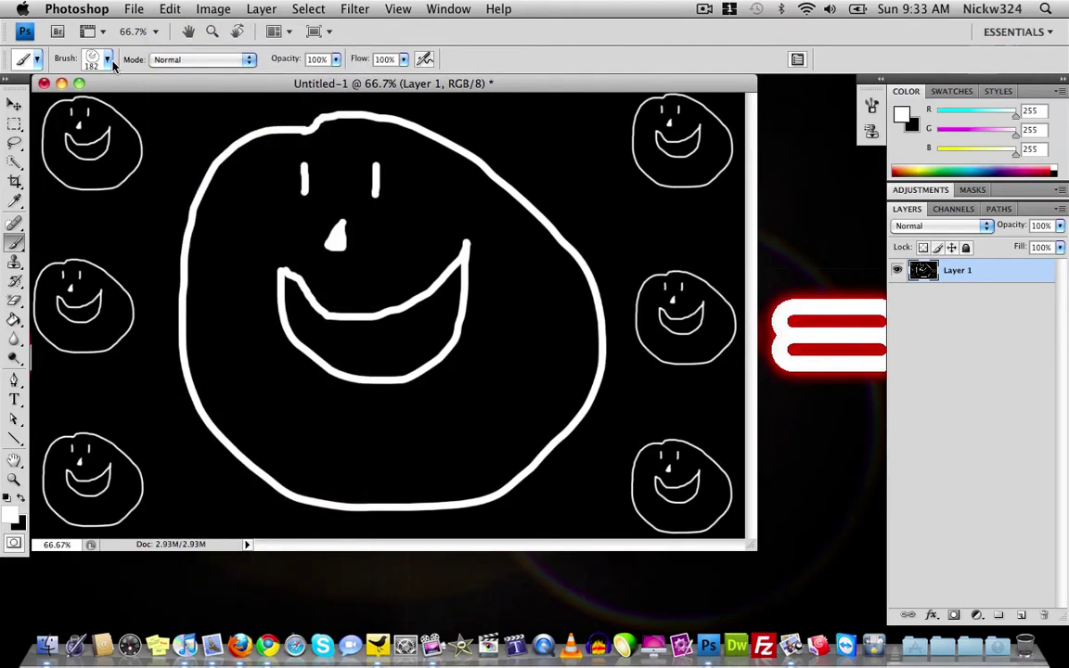
Switch back to the 13 px hard round brush and minimise the document window.
click(108, 60)
drag(182, 265, 183, 196)
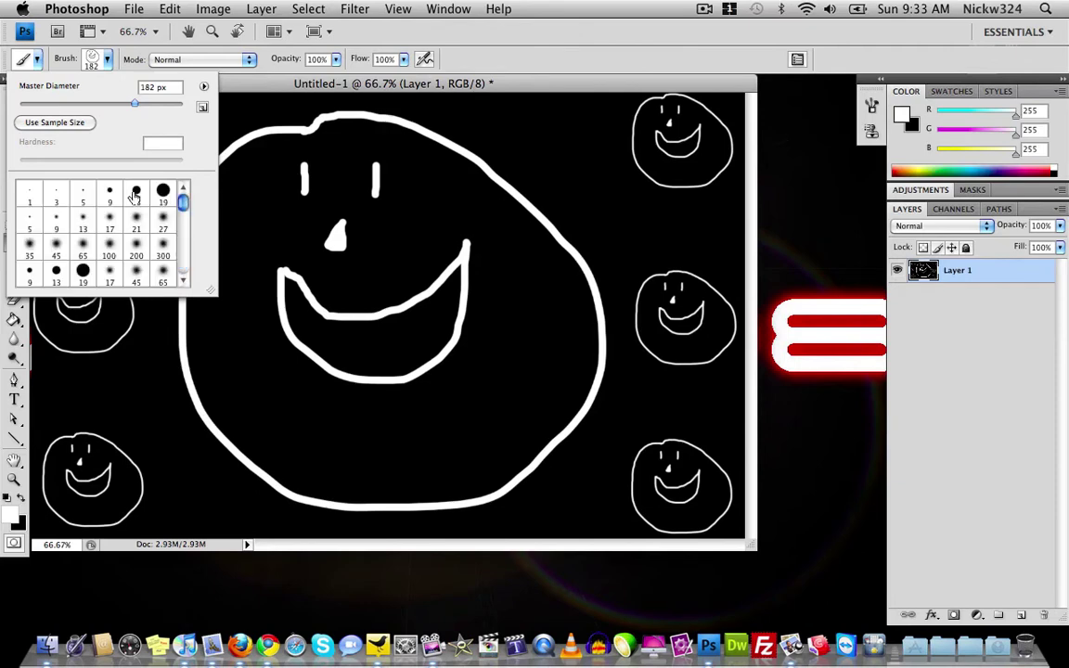
click(271, 93)
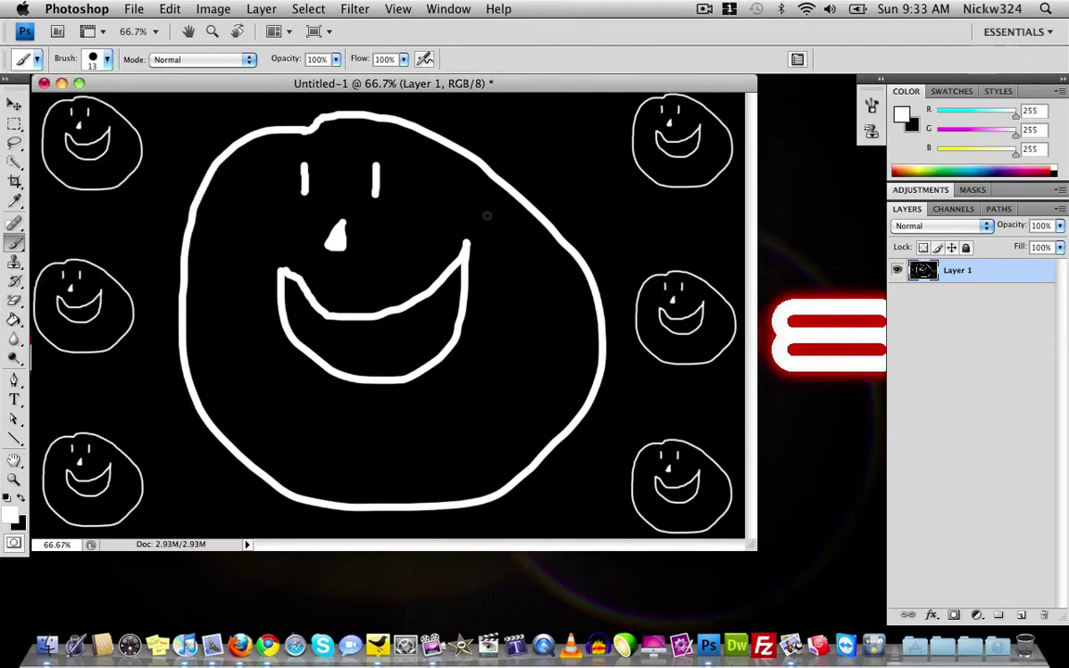
click(60, 84)
click(290, 209)
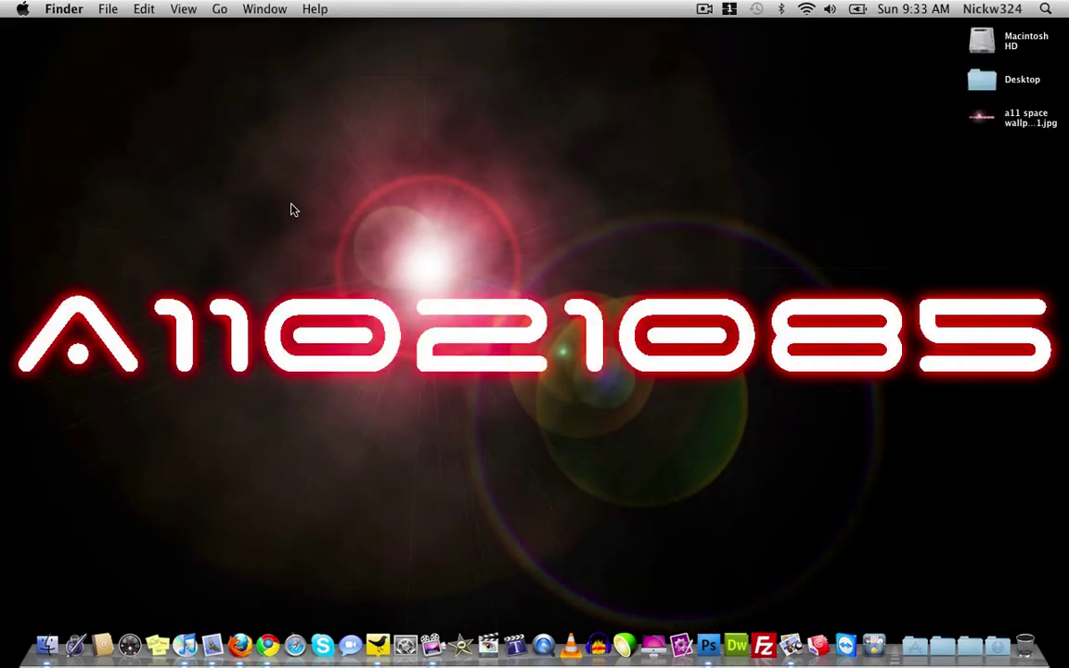